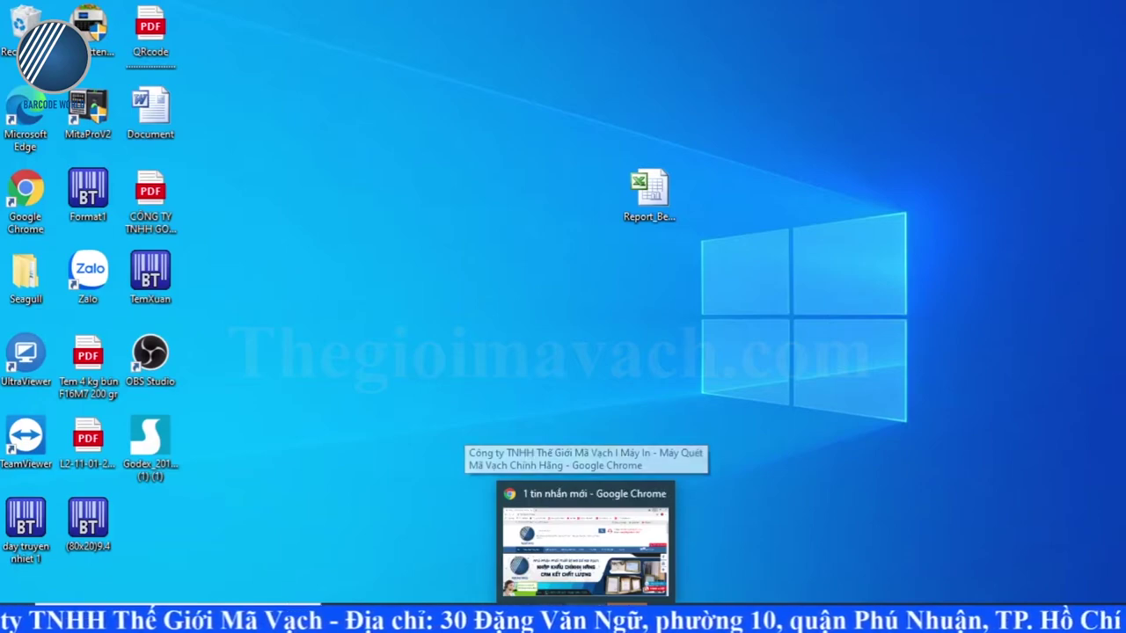
Step: Bring the thegioimavach.com site up in Chrome, then minimize Chrome to show the desktop
left_click(585, 599)
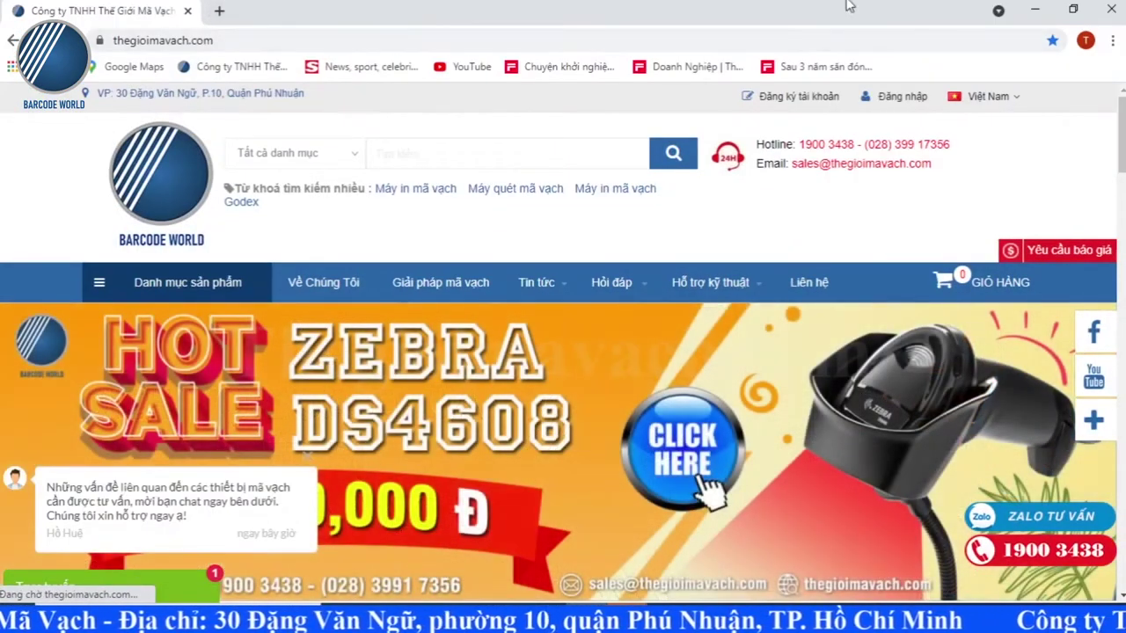
left_click(1035, 10)
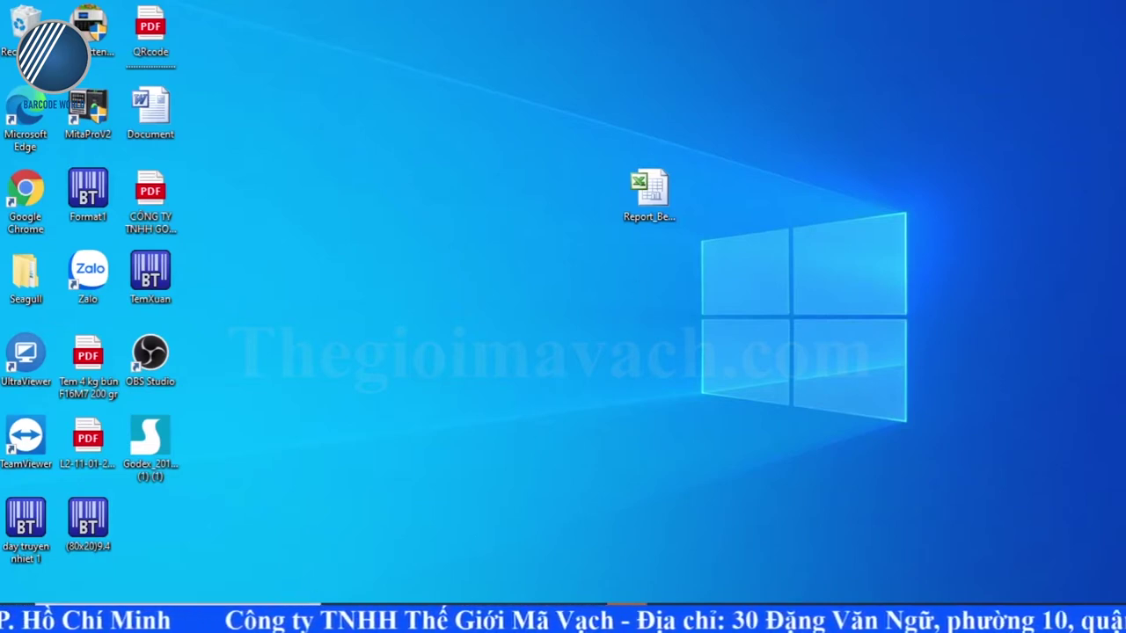
Step: Ping 192.168.1.125 from a cmd prompt, confirm 4/4 replies with 0% loss, then close it
left_click(132, 619)
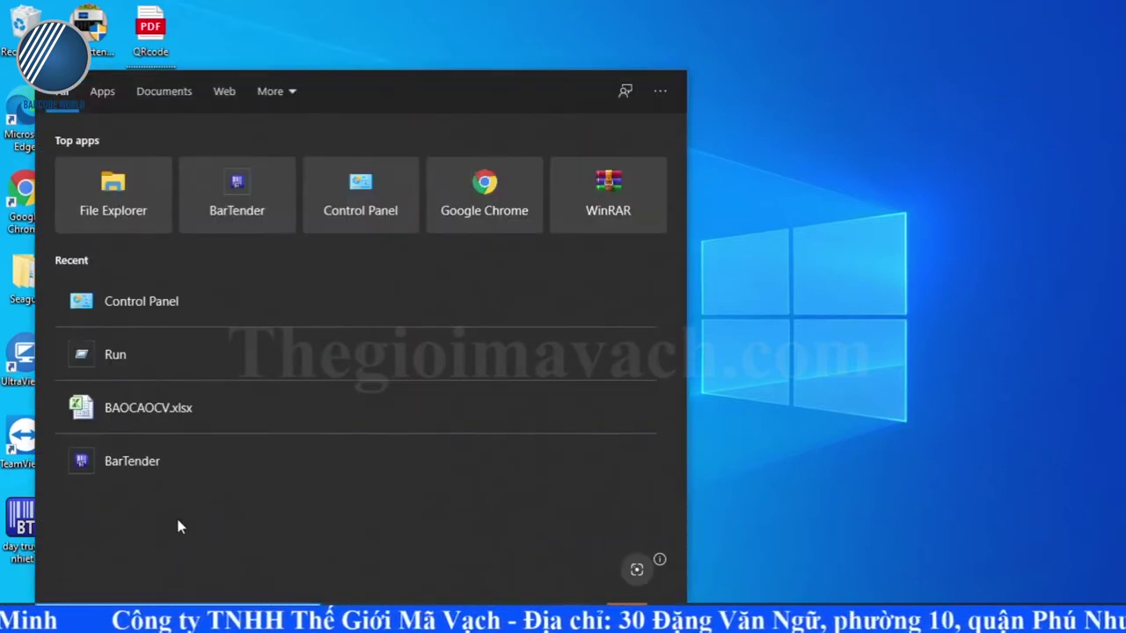
type("run")
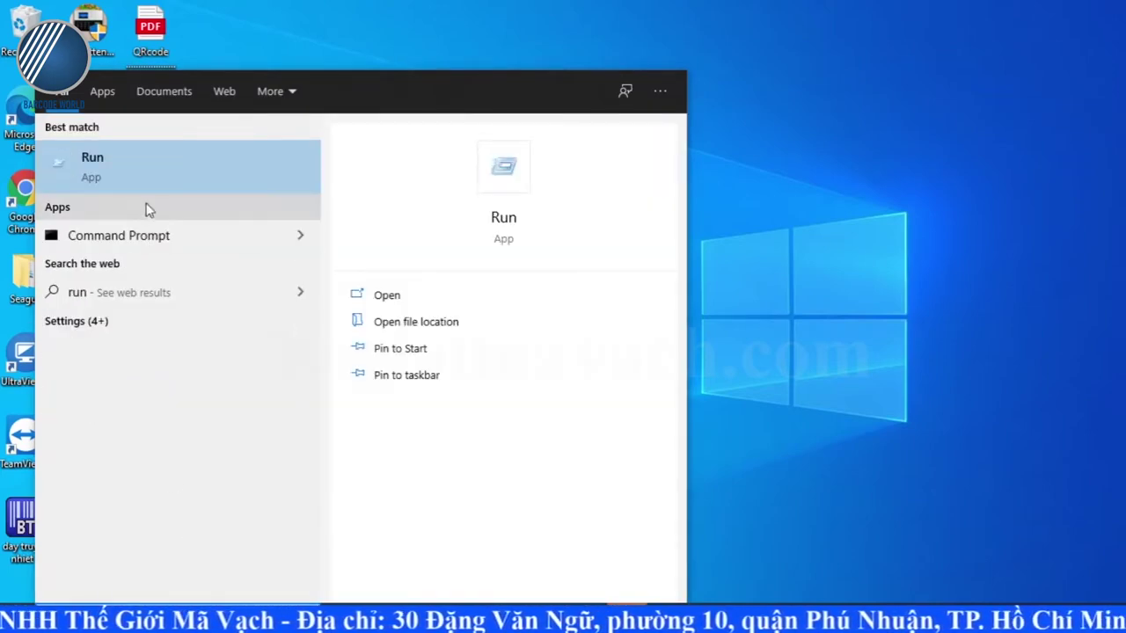
left_click(114, 169)
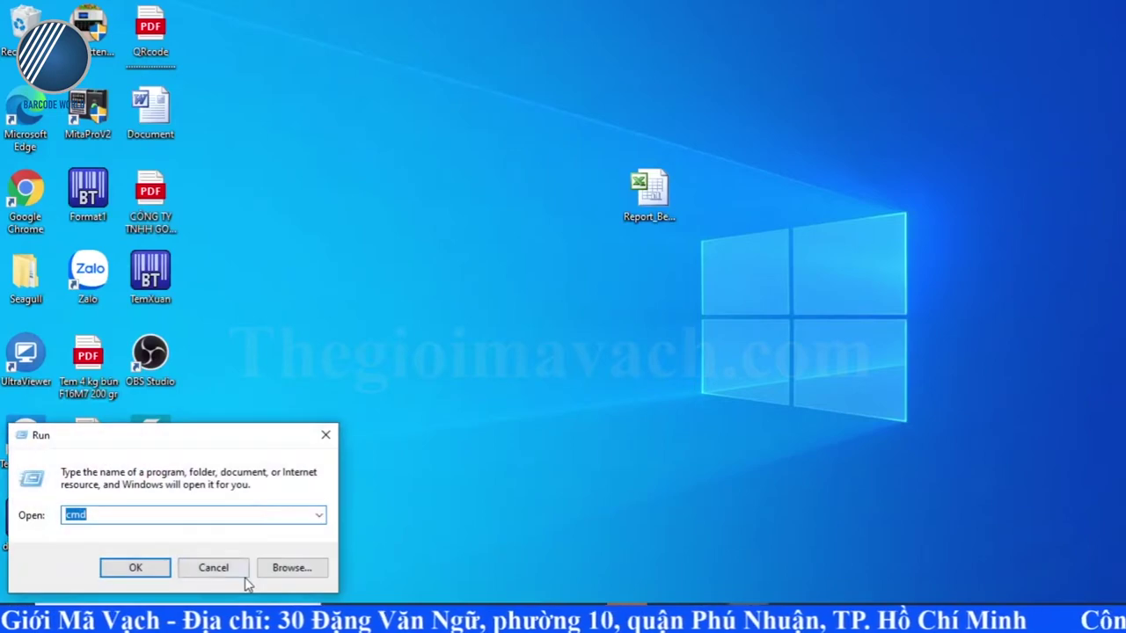
key("Return")
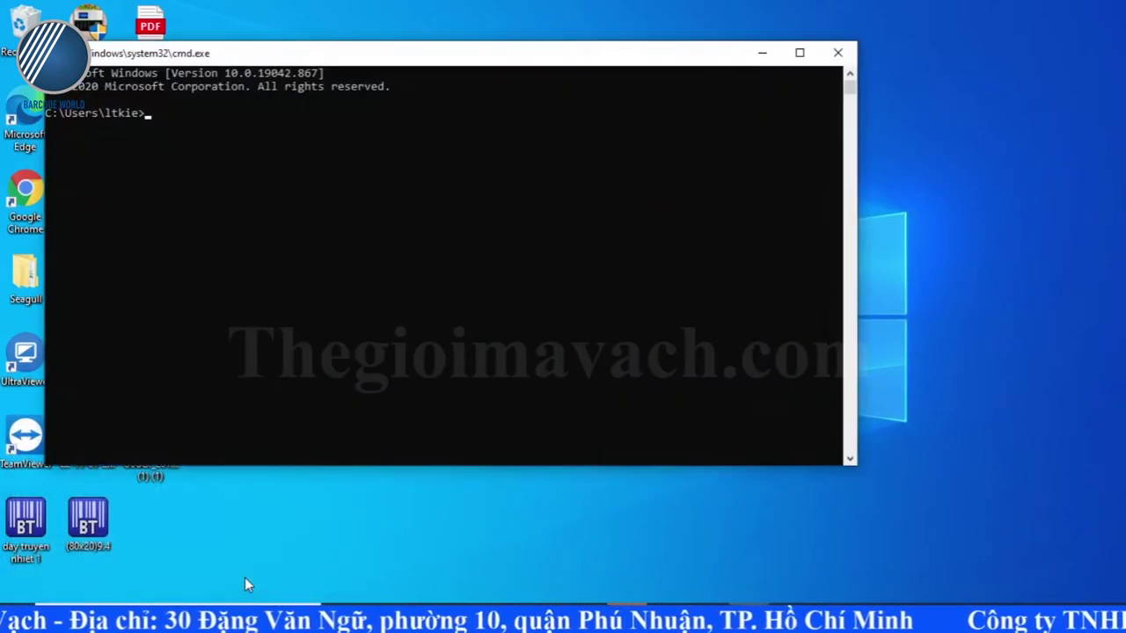
type("ping 192.168.1.125")
key("Return")
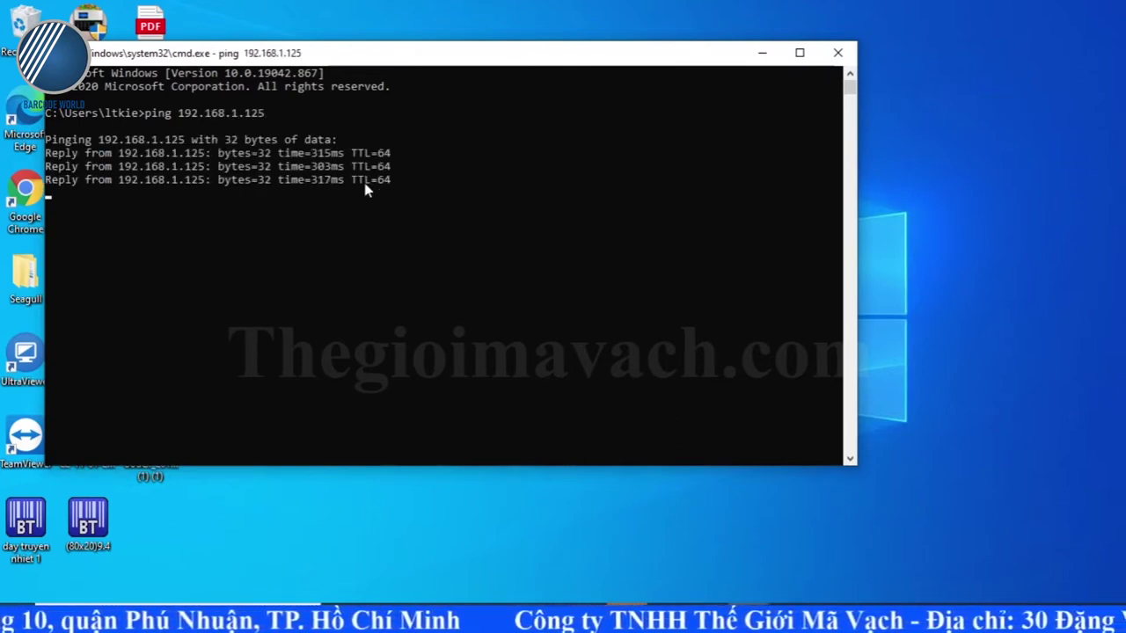
left_click(838, 53)
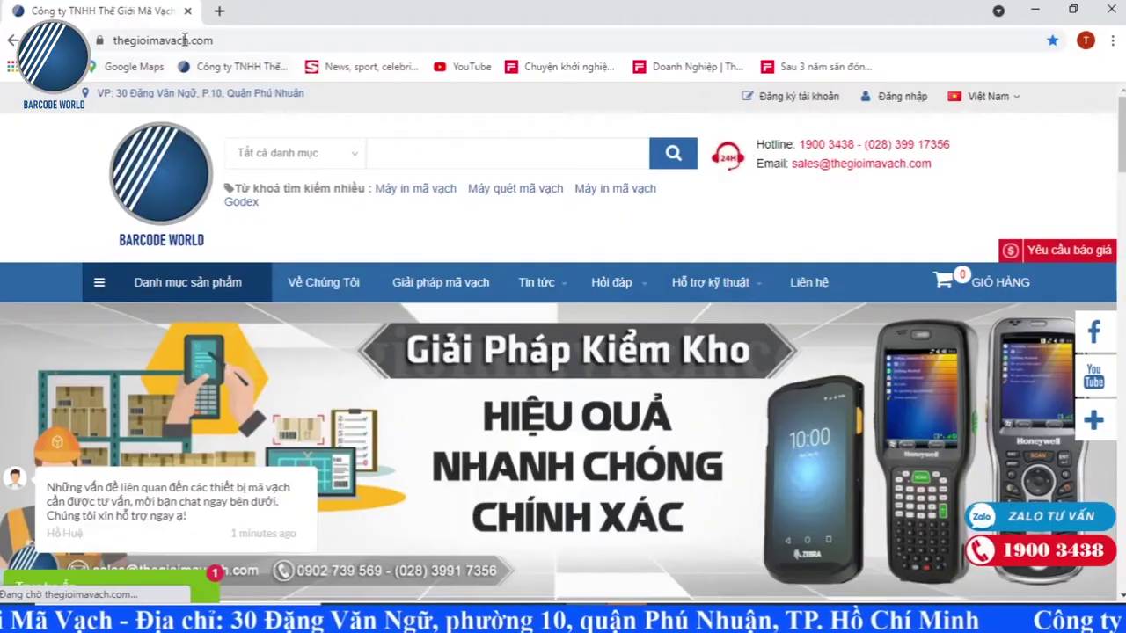
Step: Load 192.168.1.125 in a new Chrome tab to reach the printer's login page
left_click(219, 11)
left_click(209, 38)
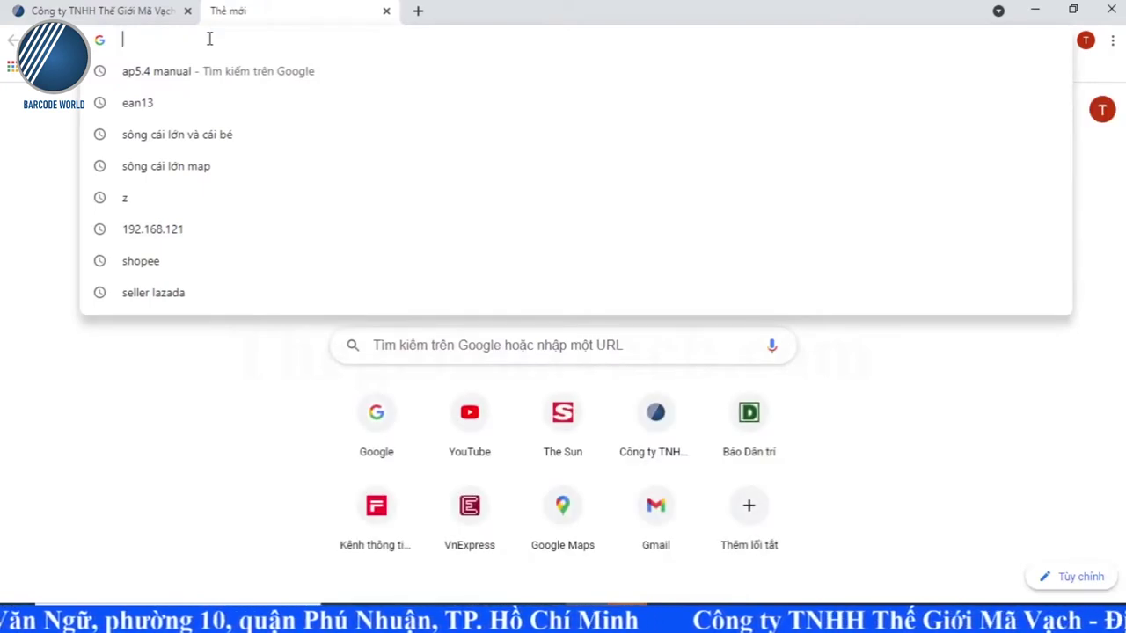
type("19")
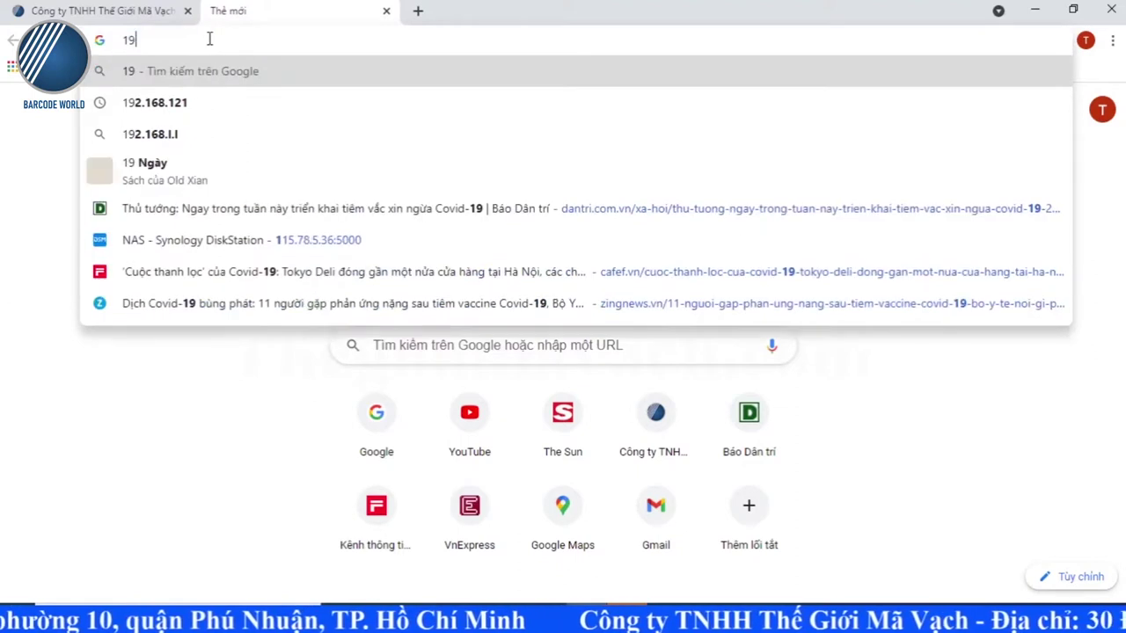
type("2.168.1")
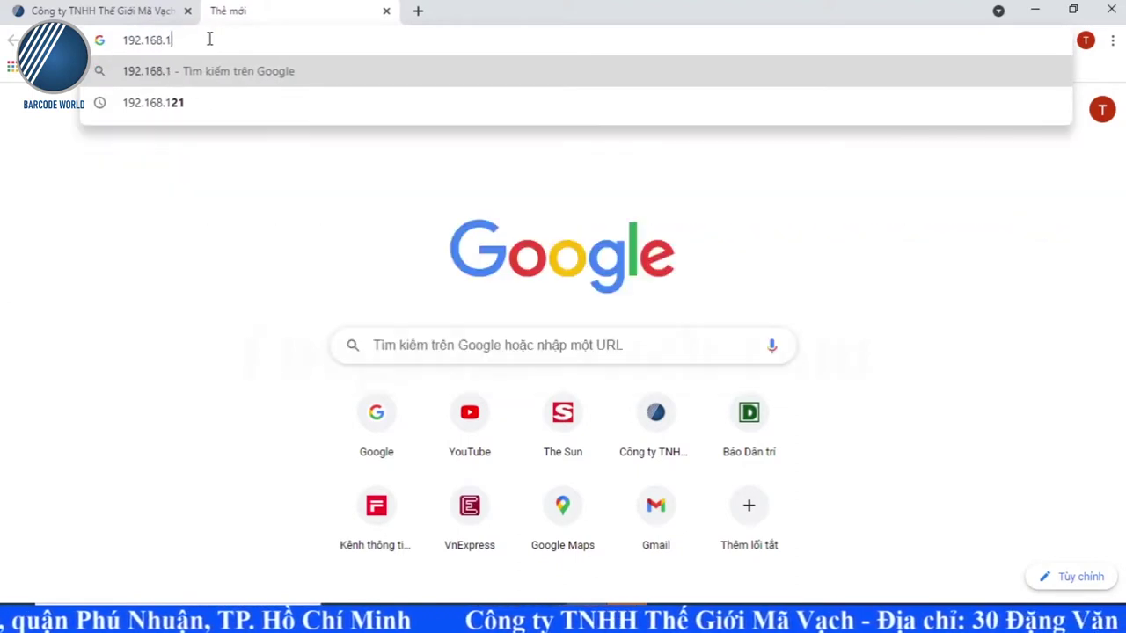
type(".125")
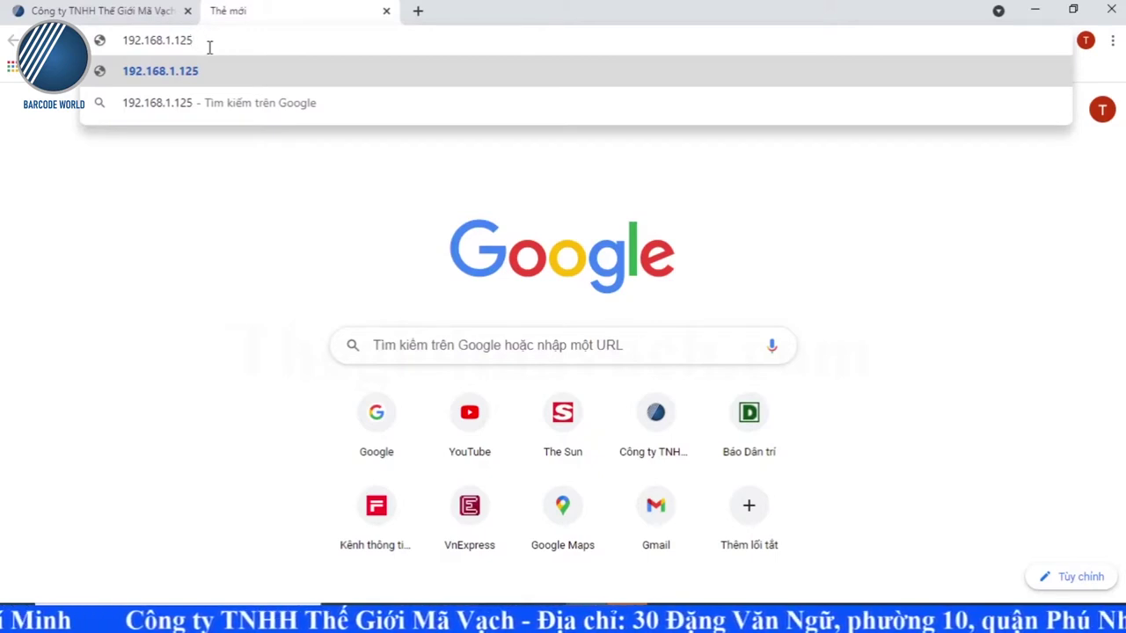
key("Return")
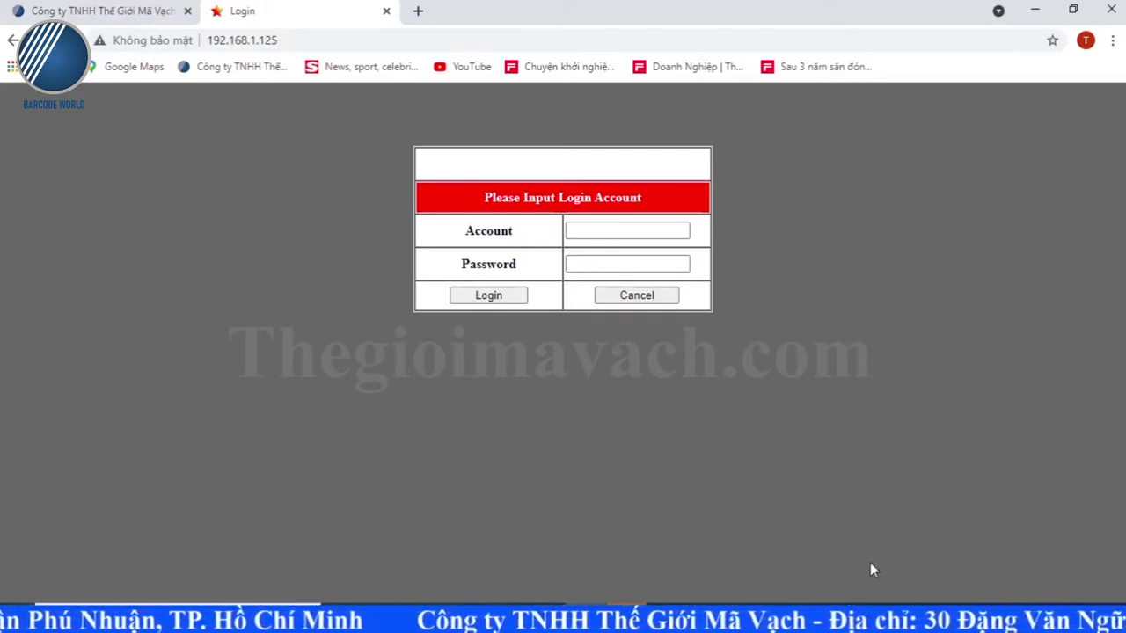
Step: Enter the administrator account name on the printer login page and move to the password field
left_click_drag(209, 40, 280, 39)
left_click(572, 231)
left_click(574, 263)
left_click(571, 231)
type("admin")
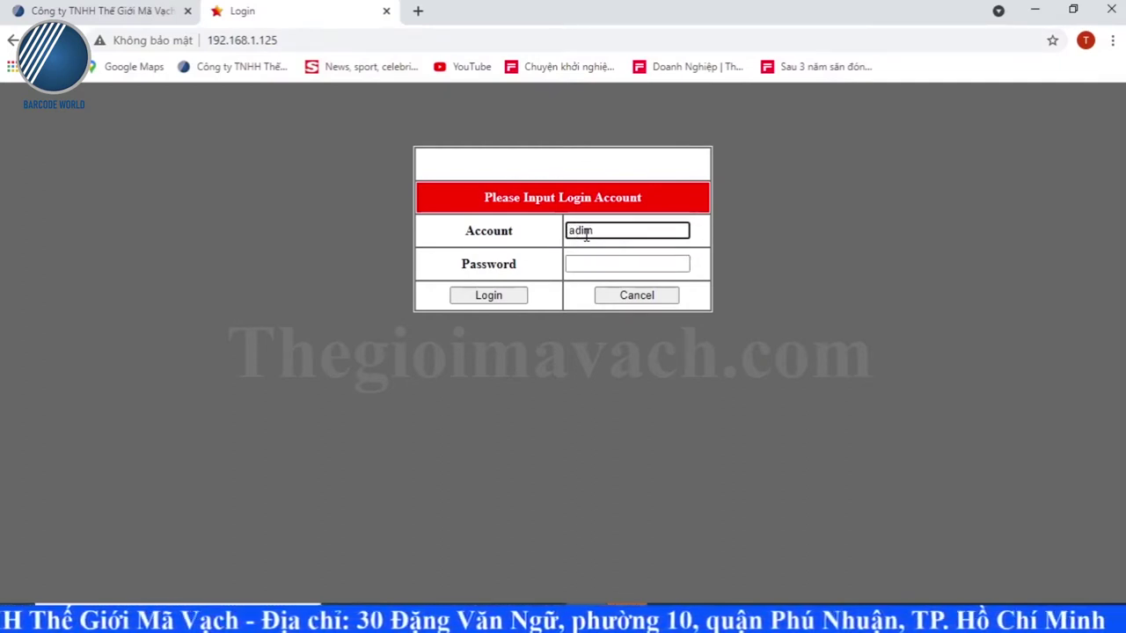
key("BackSpace")
key("BackSpace")
type("min")
left_click(614, 263)
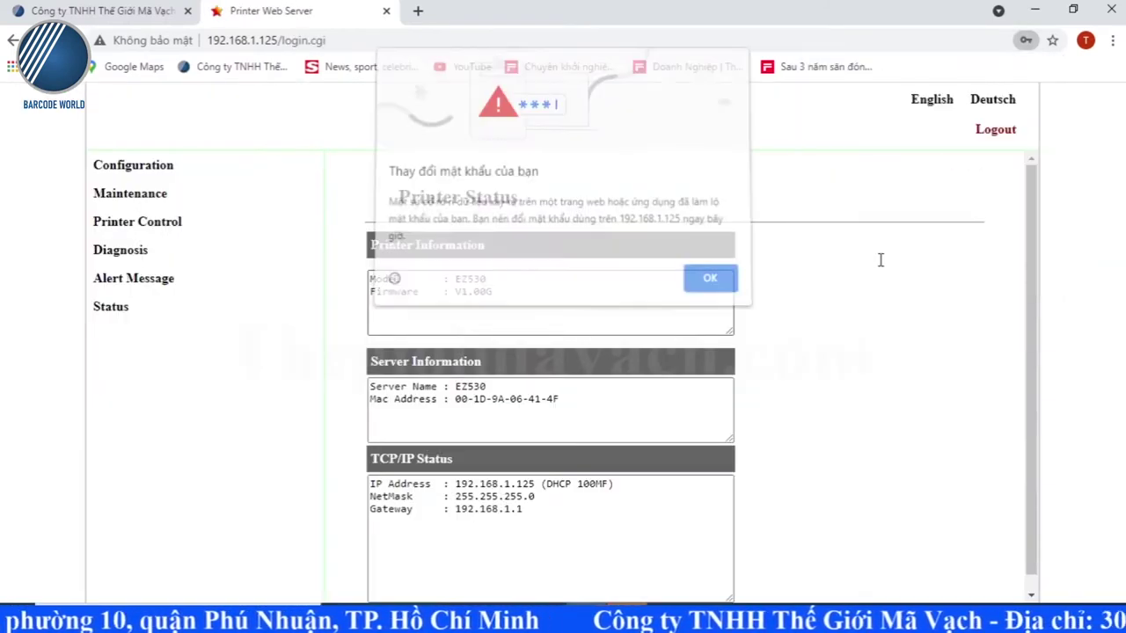
Step: Dismiss the password warning and highlight the firmware, DHCP status, netmask 255.255.255.0 and gateway 192.168.1.1
left_click(709, 282)
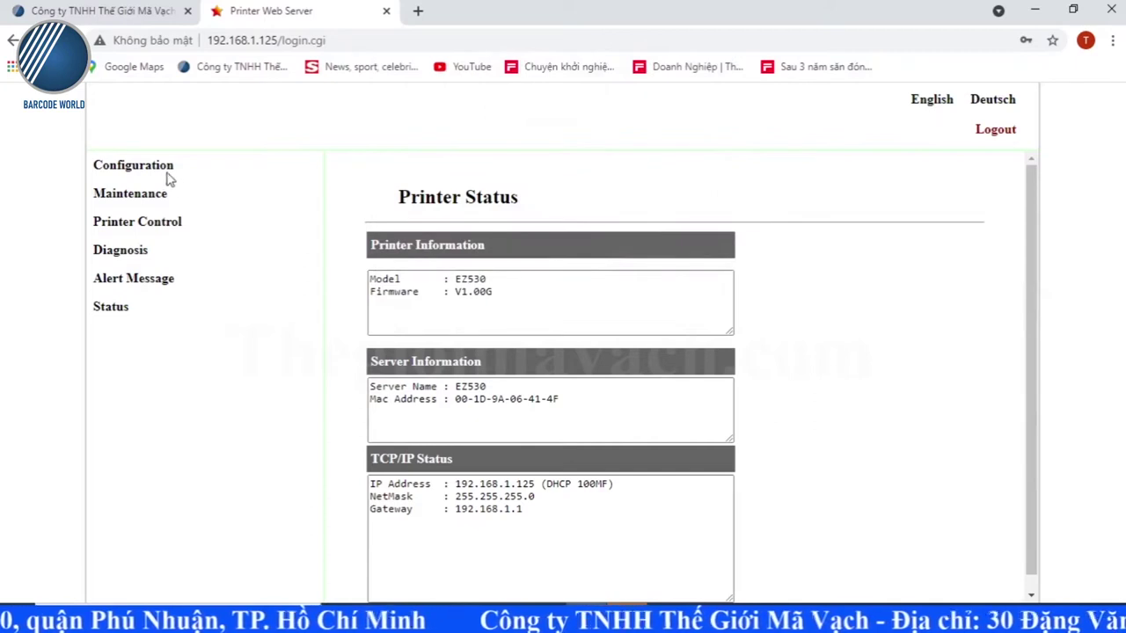
scroll(434, 291, "down", 1)
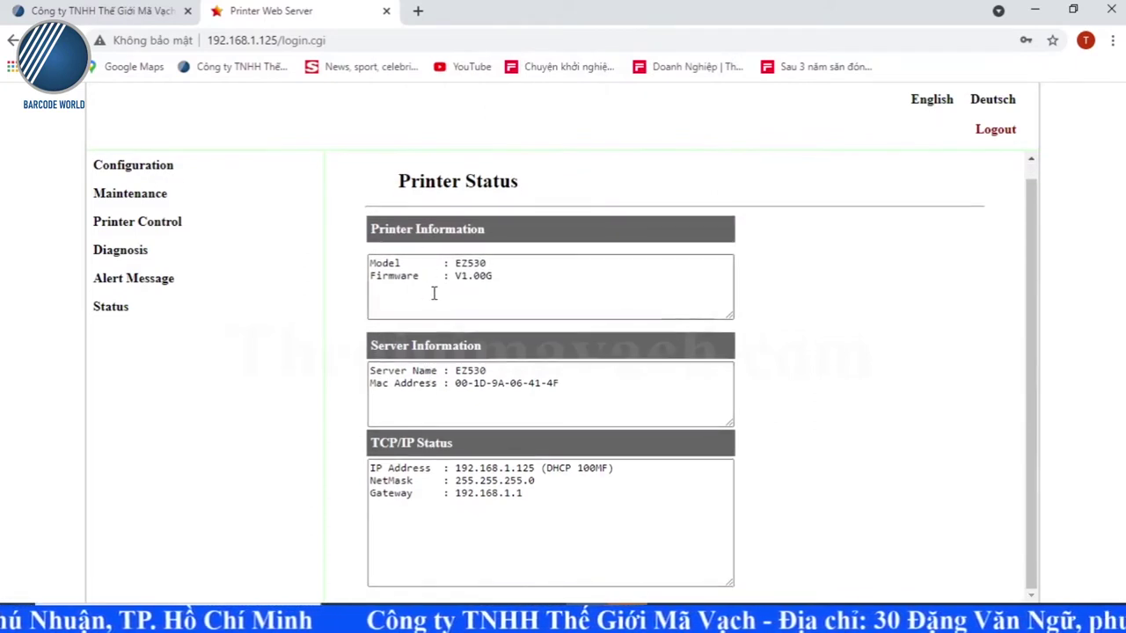
left_click_drag(452, 263, 503, 264)
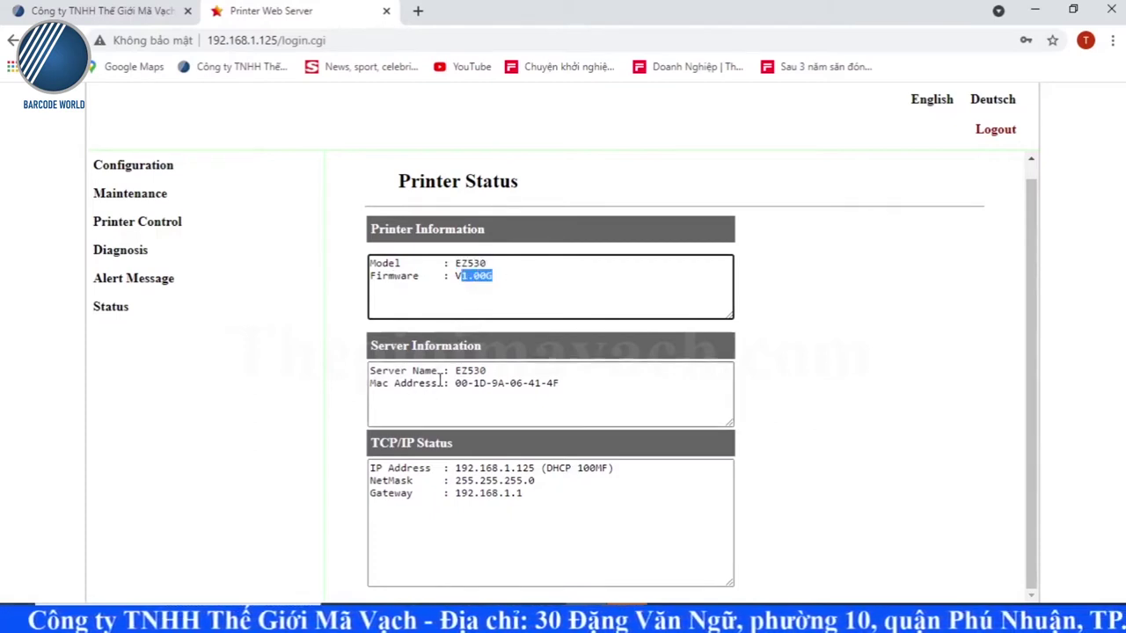
left_click(451, 468)
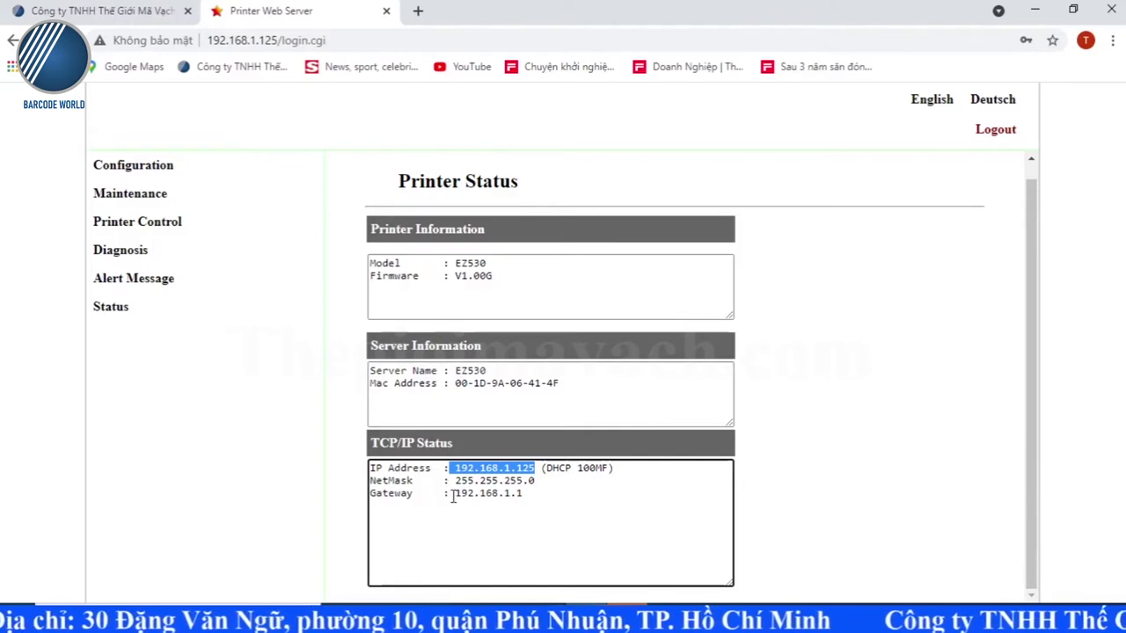
left_click_drag(453, 495, 538, 494)
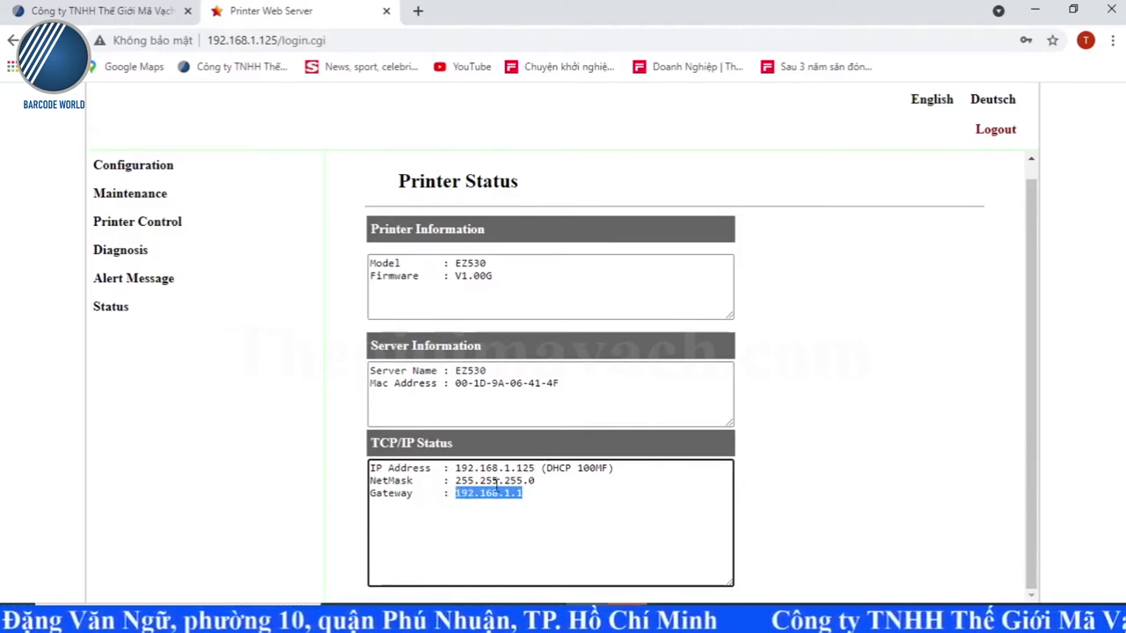
left_click_drag(541, 469, 582, 478)
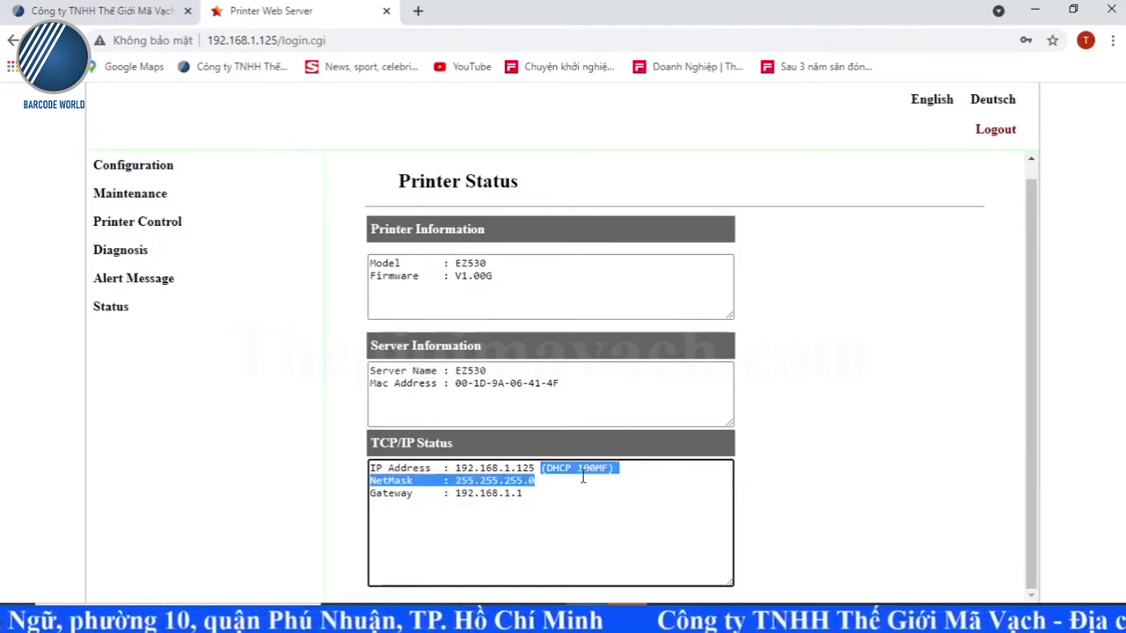
left_click(602, 477)
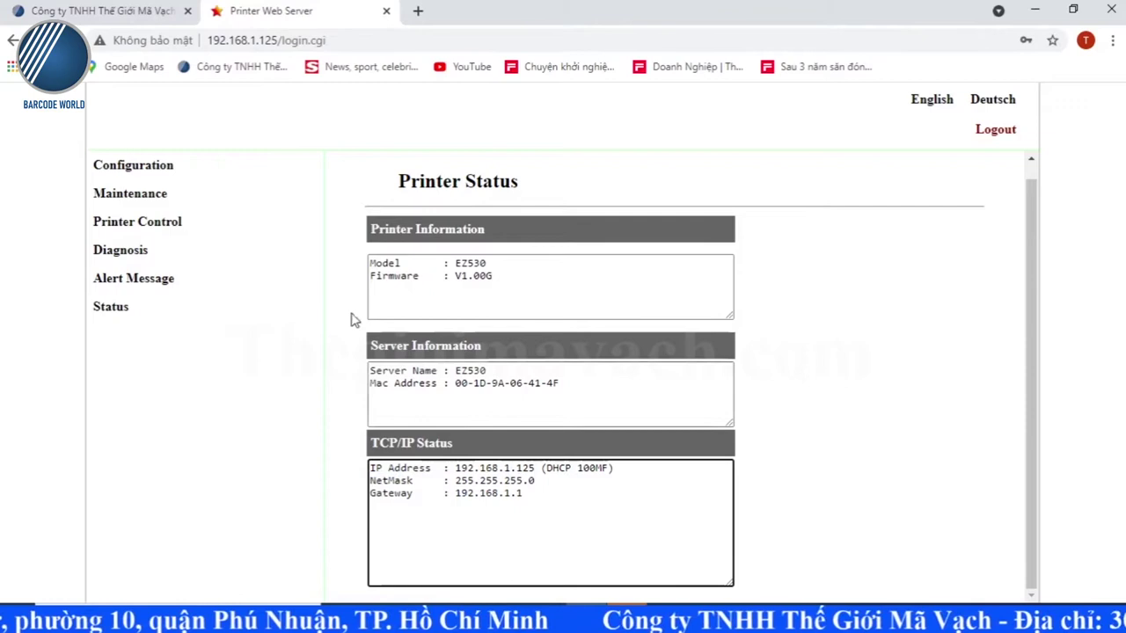
Step: In TCP/IP Configuration, choose Static IP and select the 125 ending of the IP address
left_click(141, 166)
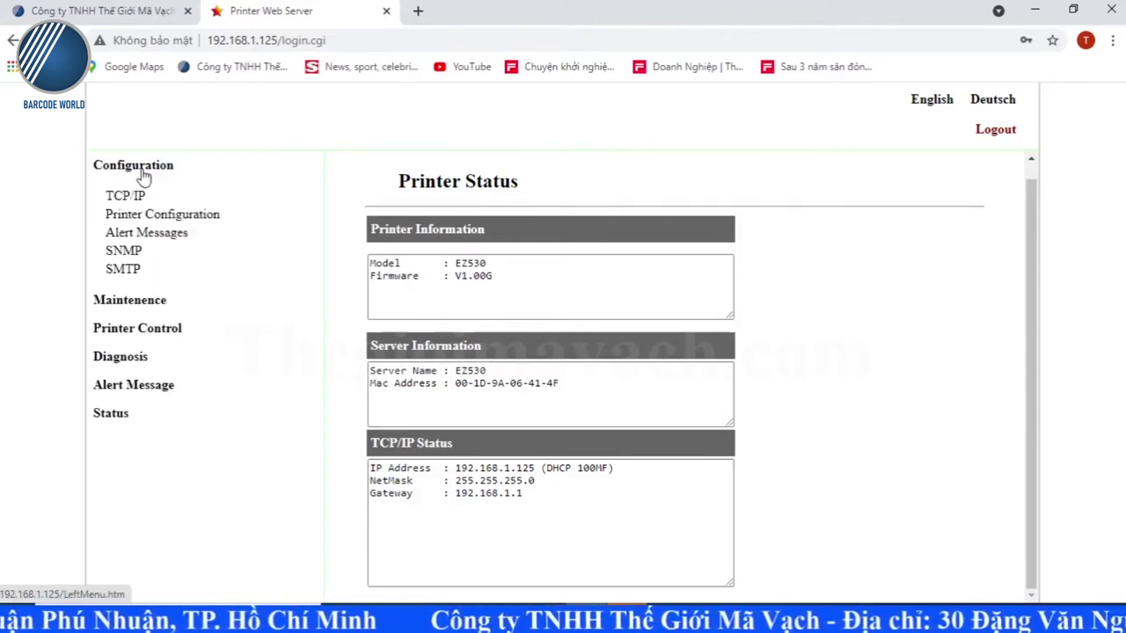
left_click(128, 198)
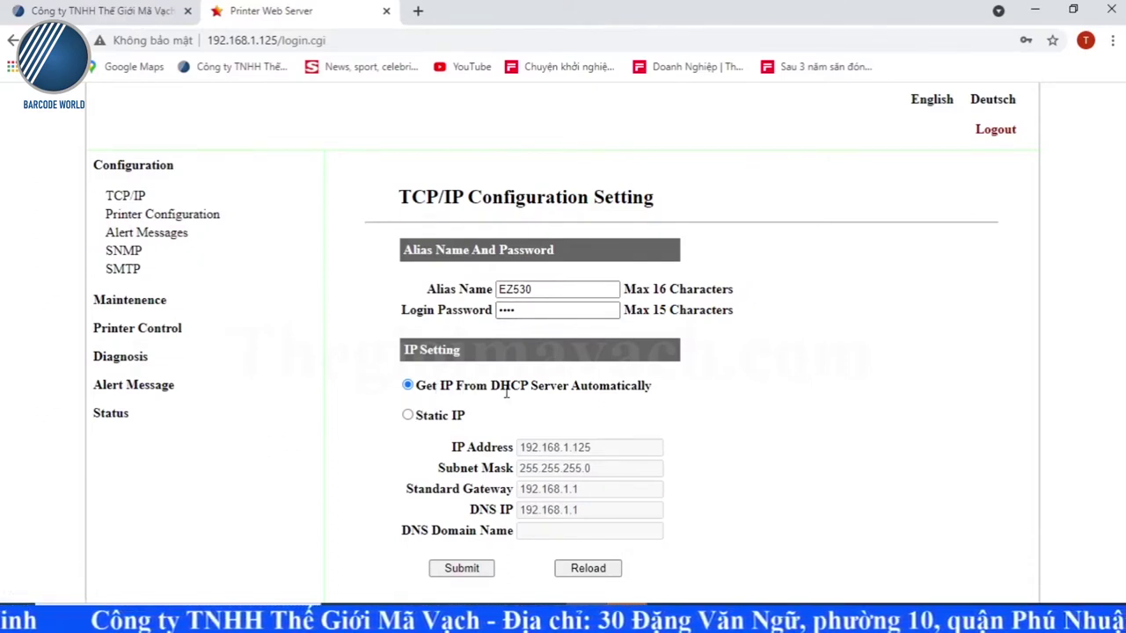
left_click(408, 417)
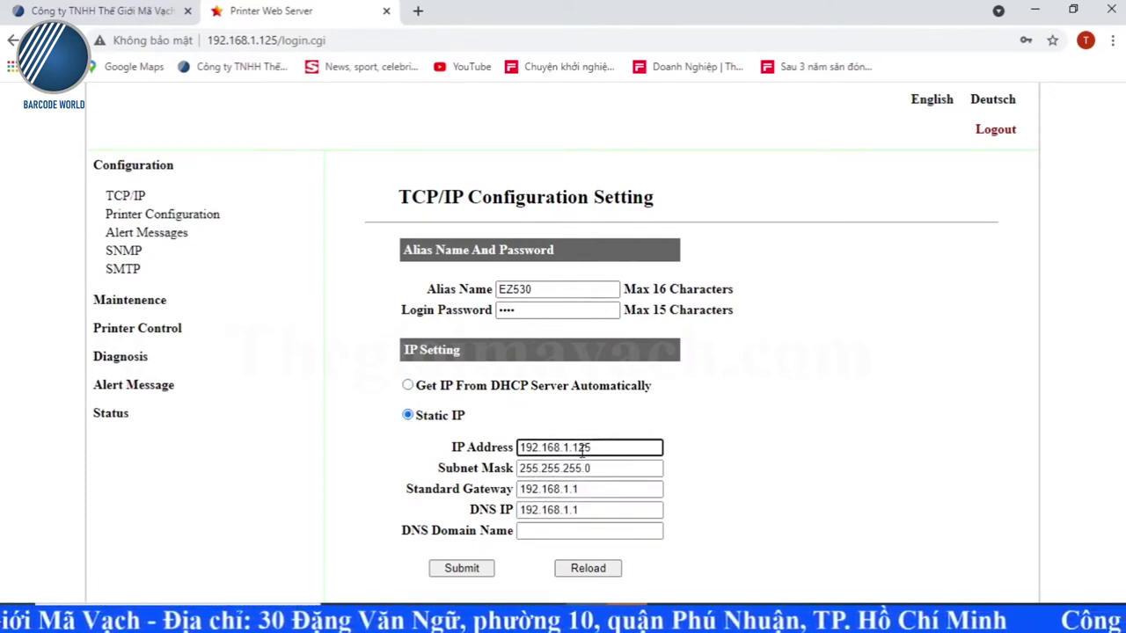
left_click_drag(572, 448, 595, 449)
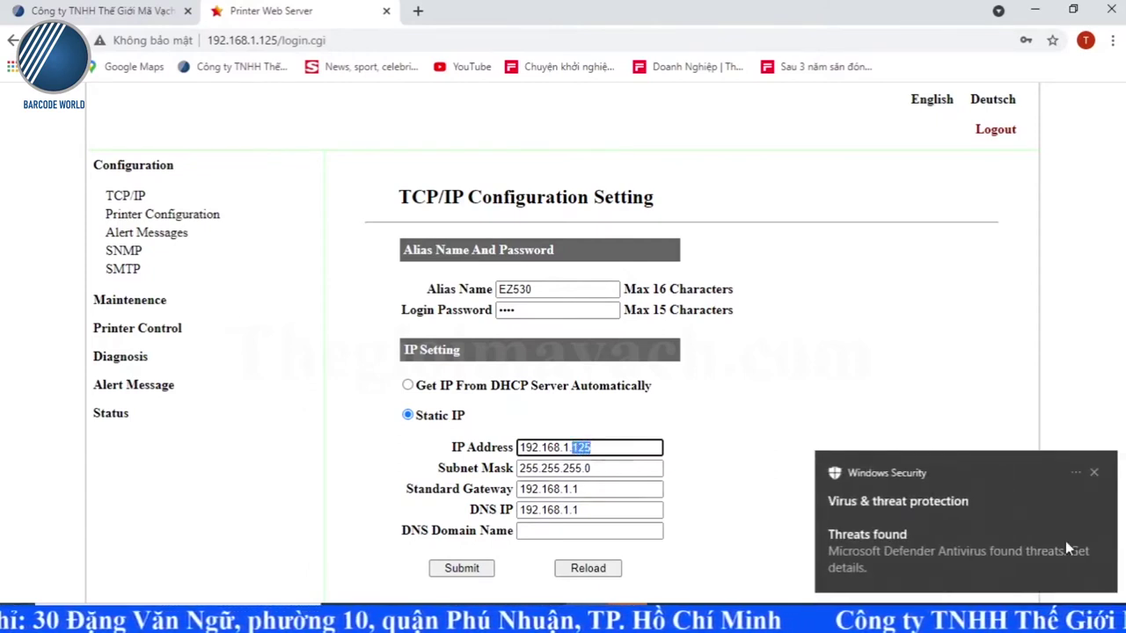
left_click(1093, 473)
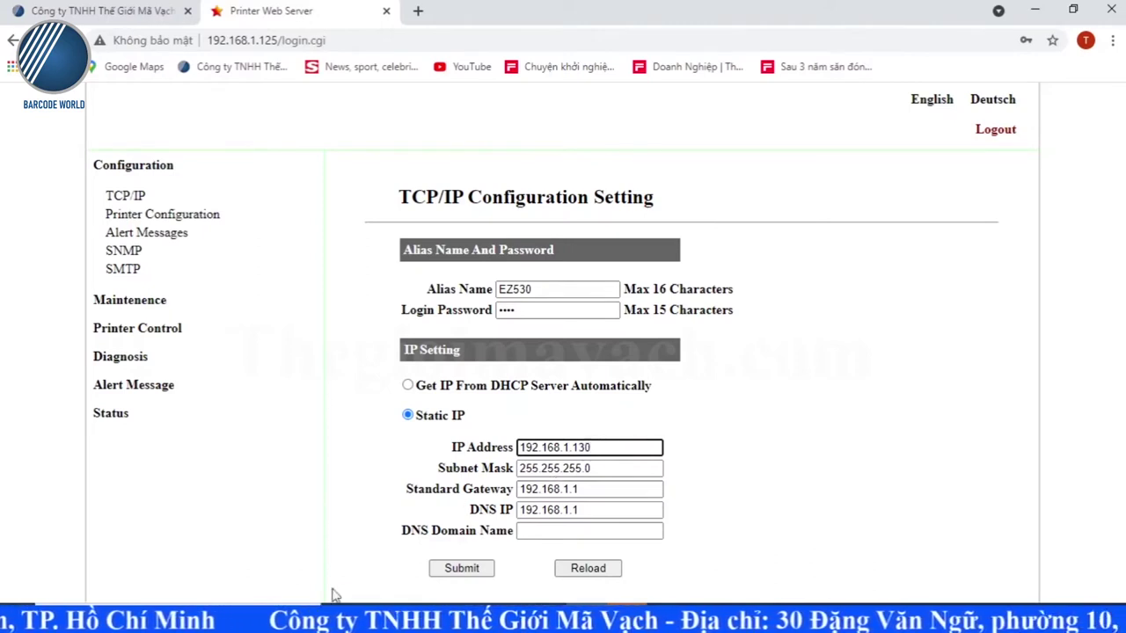
key("super+s")
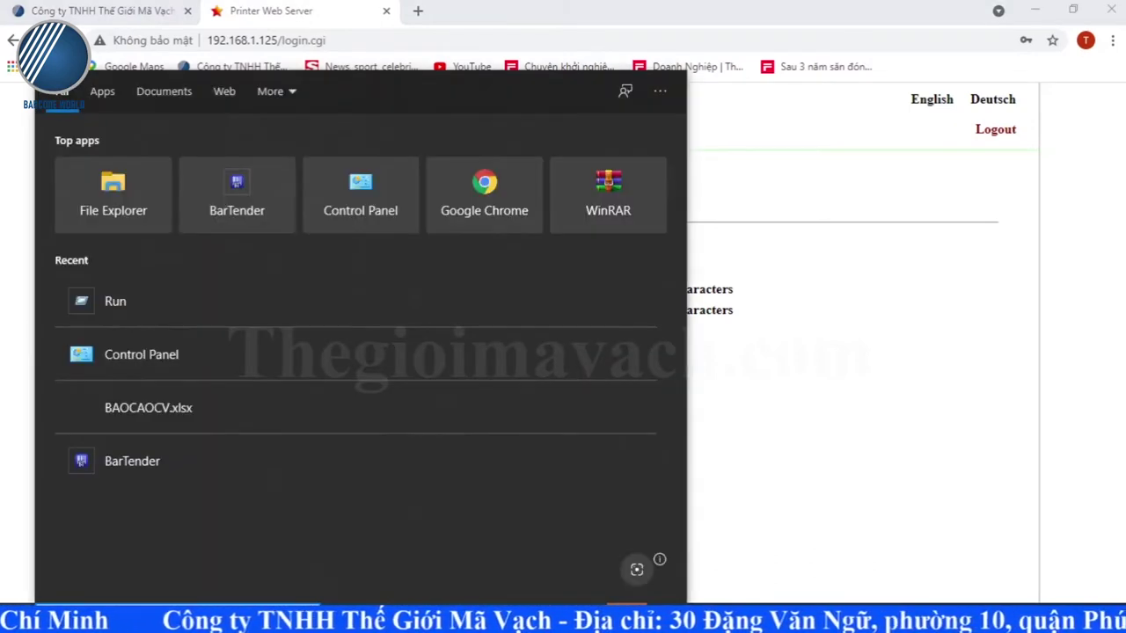
type("cmd")
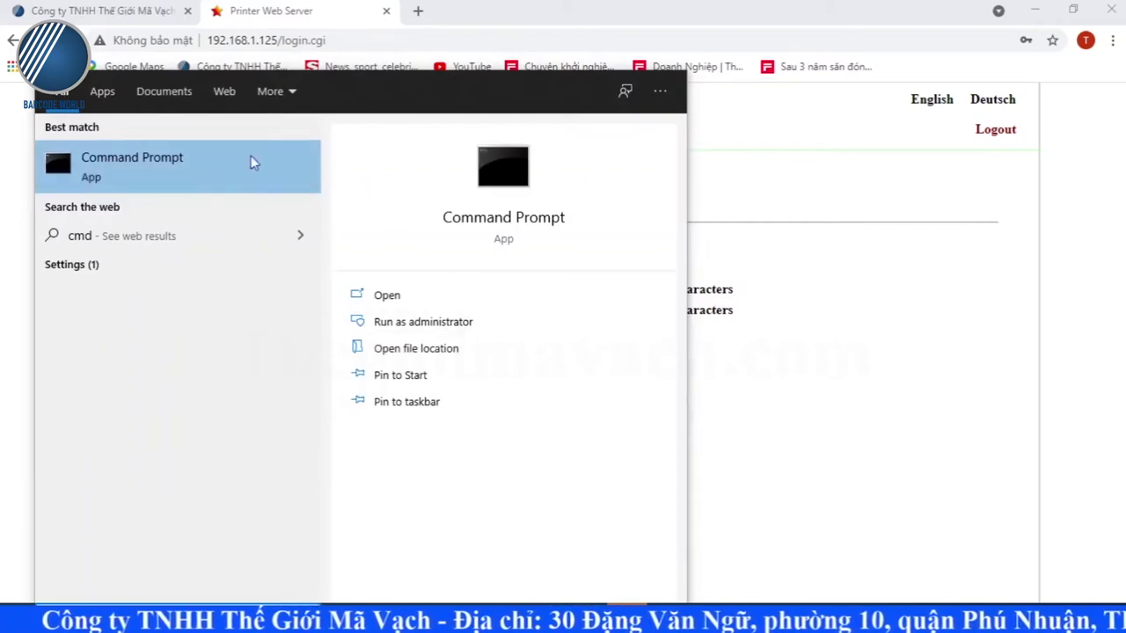
left_click(219, 179)
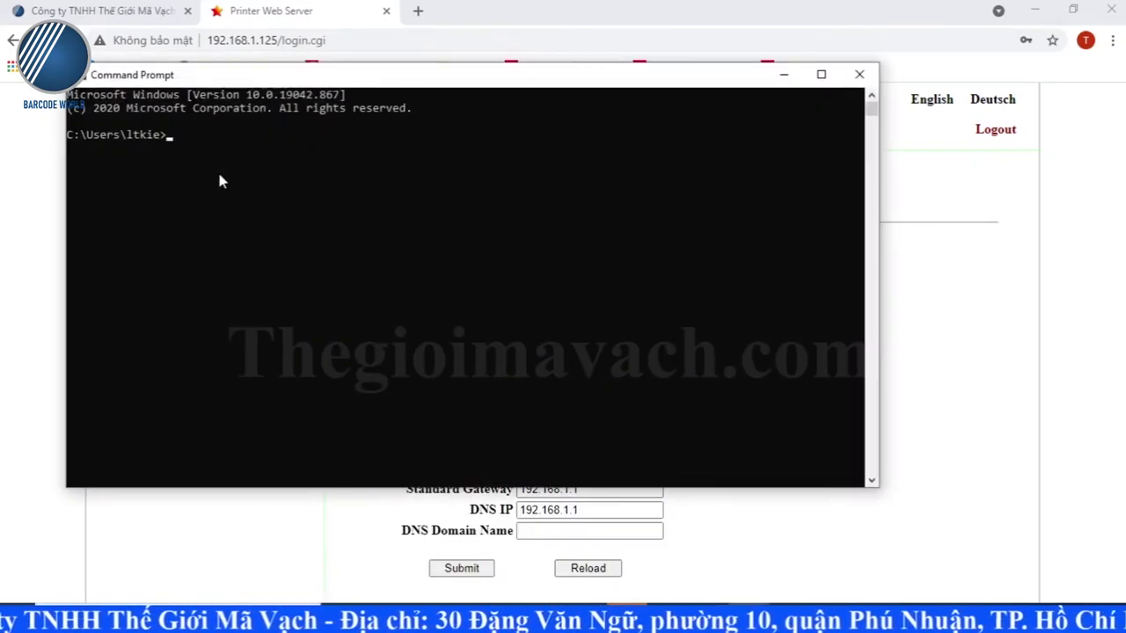
type("ping")
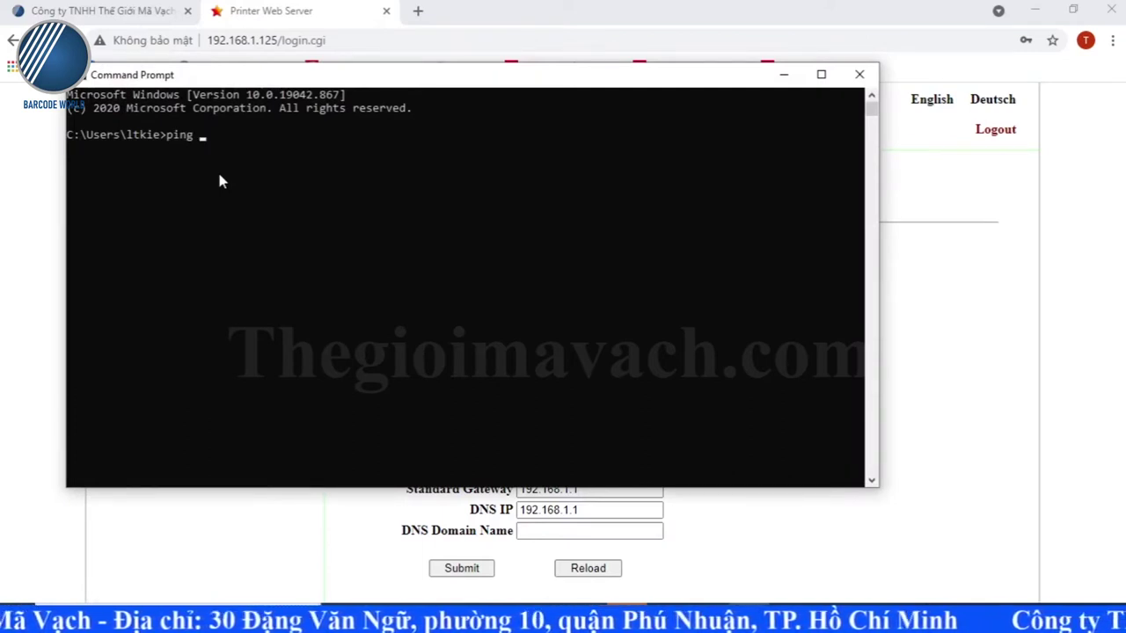
type("192.168.1.130")
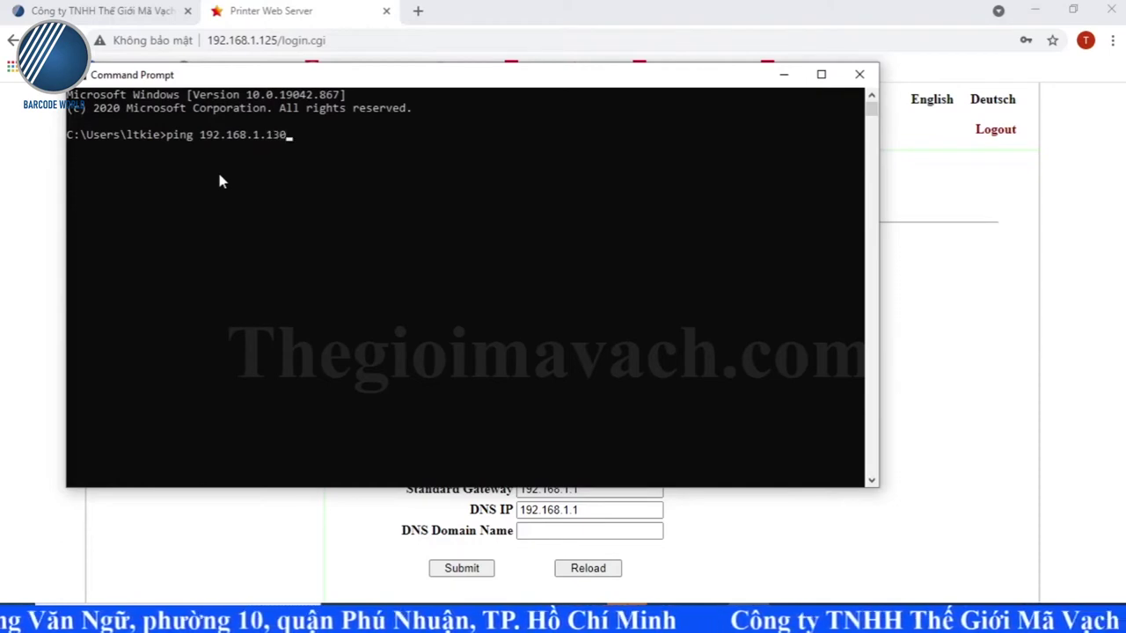
key("Return")
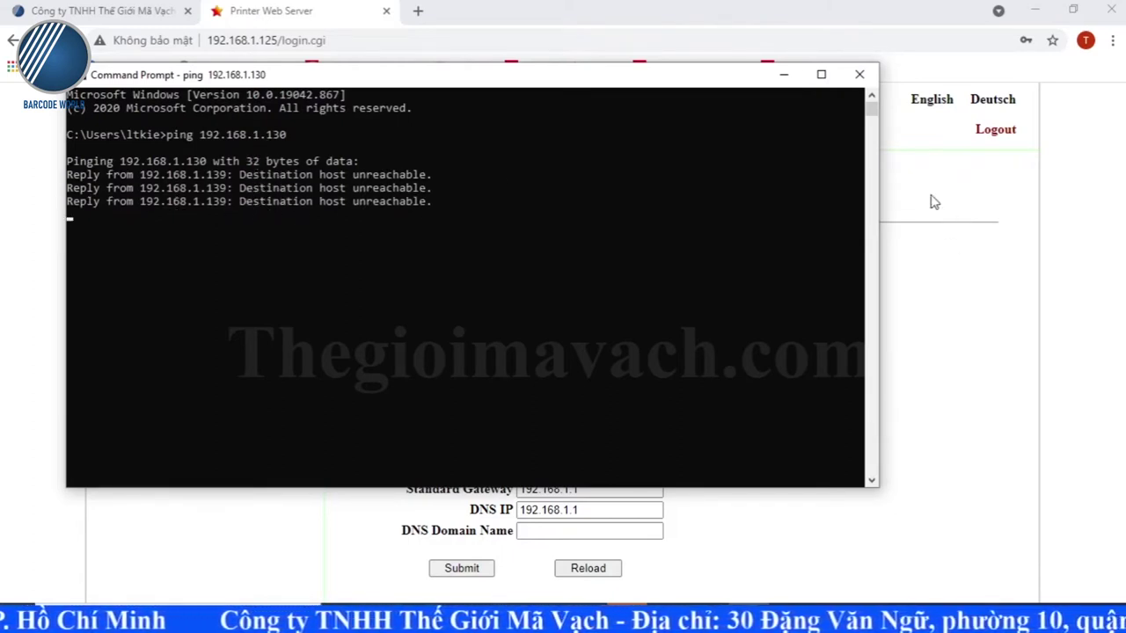
left_click(858, 76)
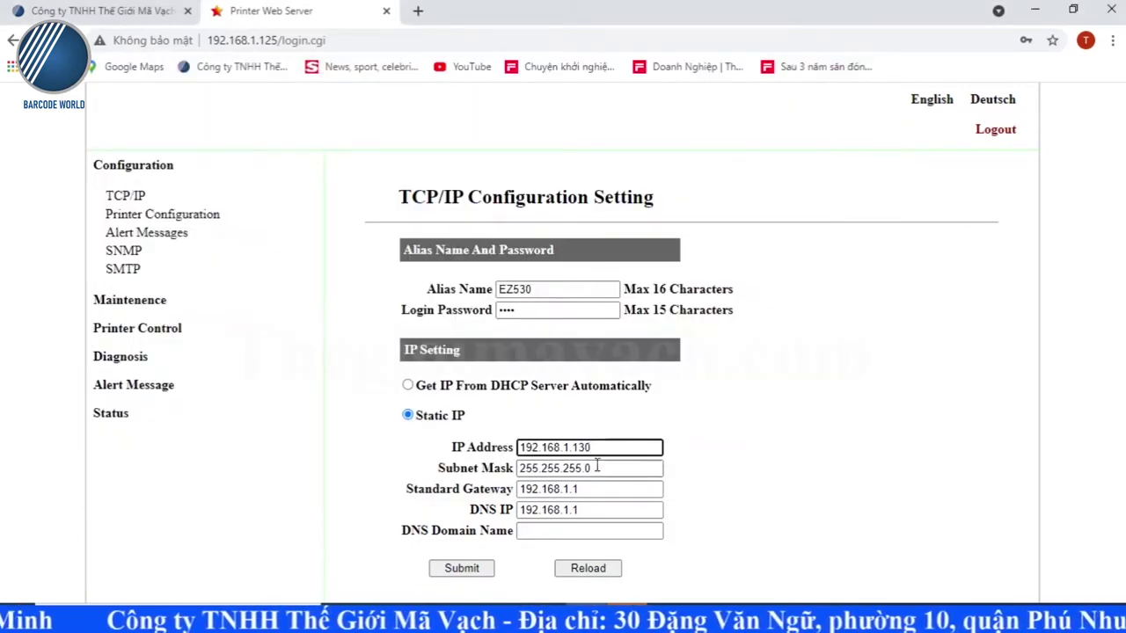
Step: Submit the new static IP settings so the print server restarts
left_click(488, 569)
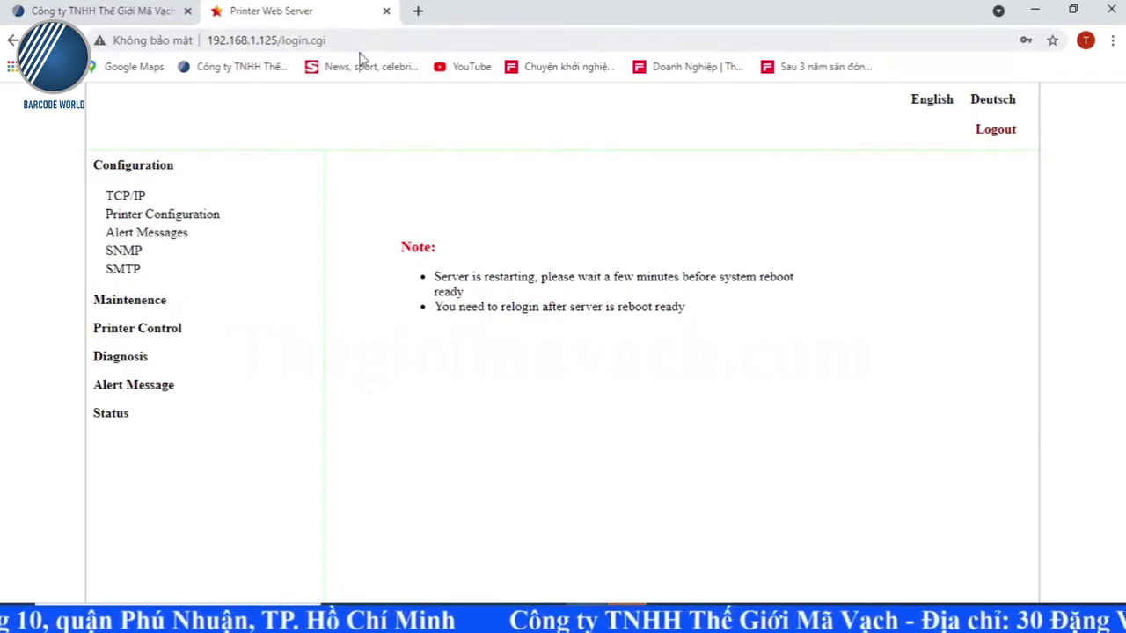
key("super+r")
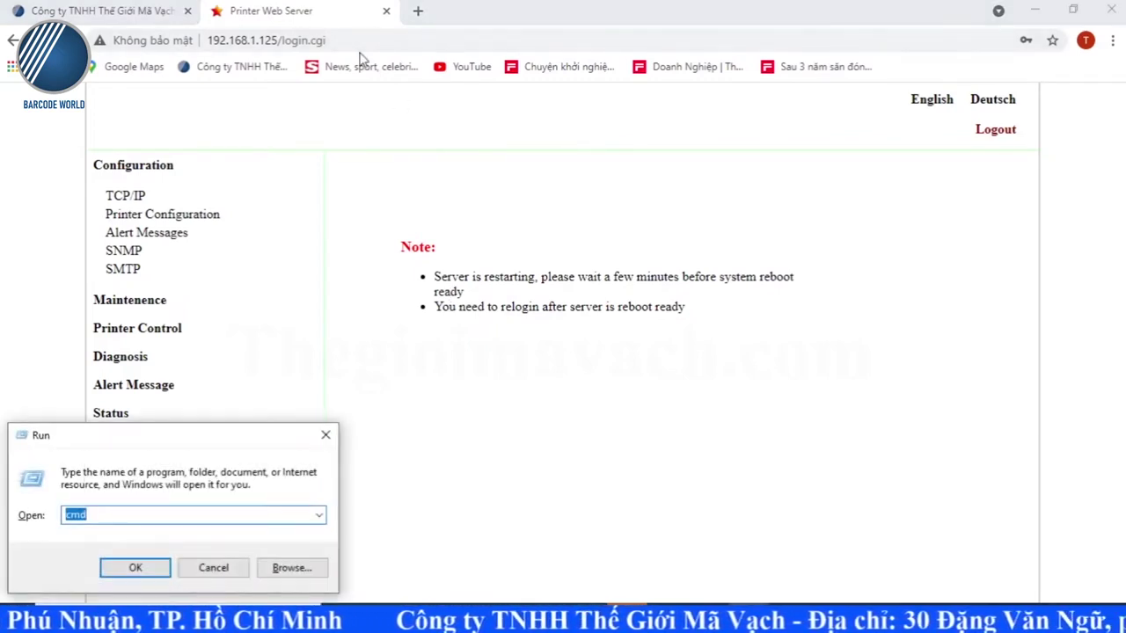
key("Return")
type("ping 192.168.1.130")
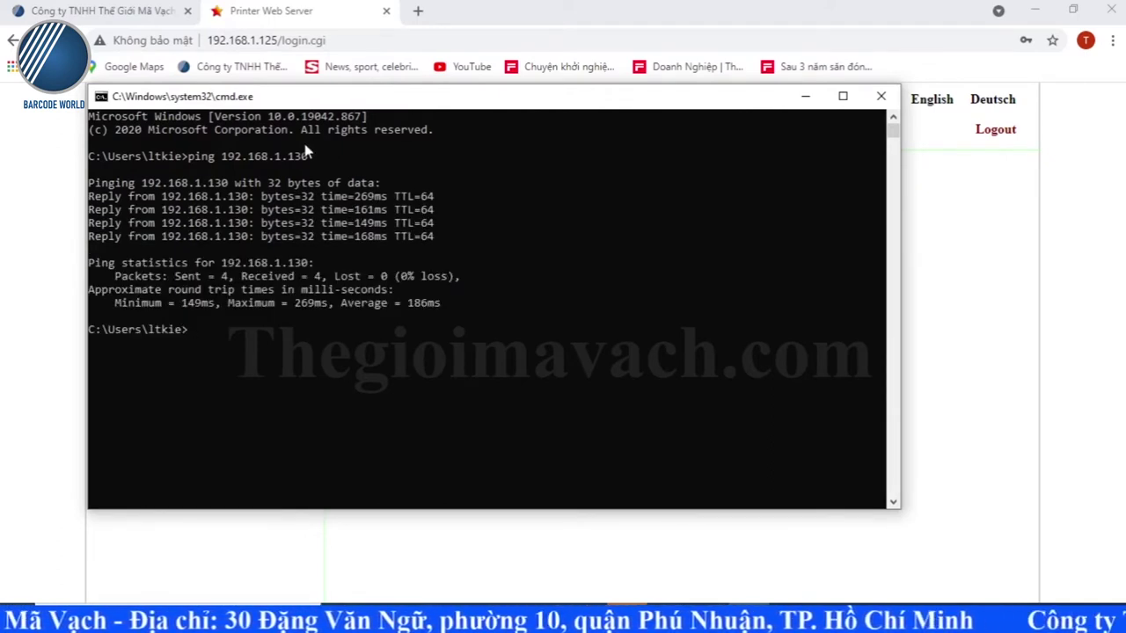
left_click(886, 102)
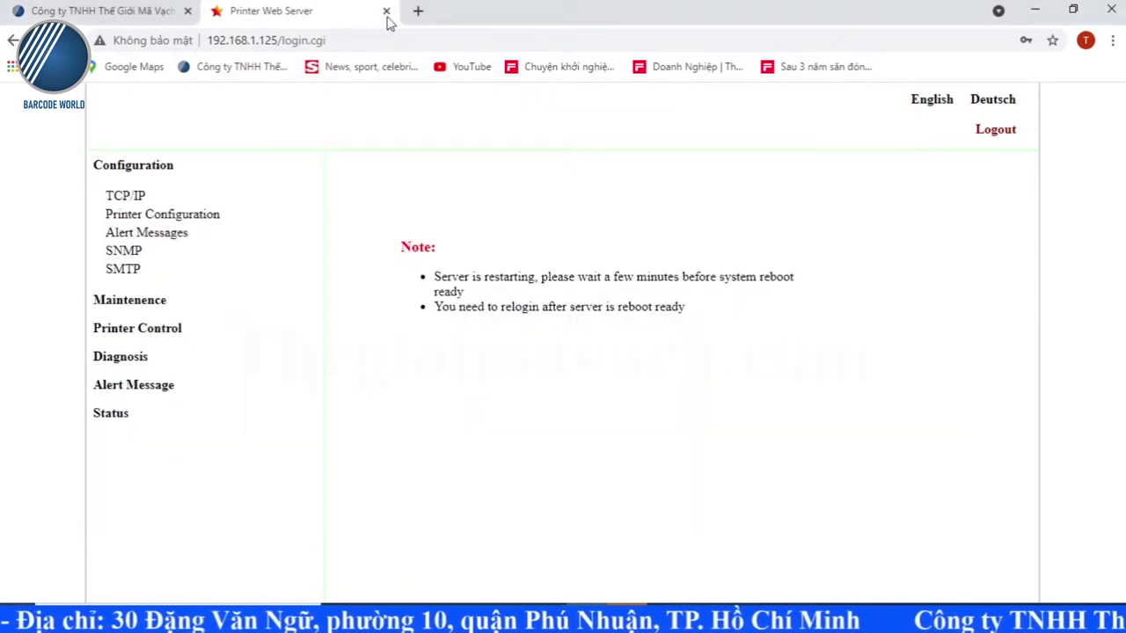
left_click(382, 35)
Step: Go to 192.168.1.130 and log back in with the saved administrator account
type("192.")
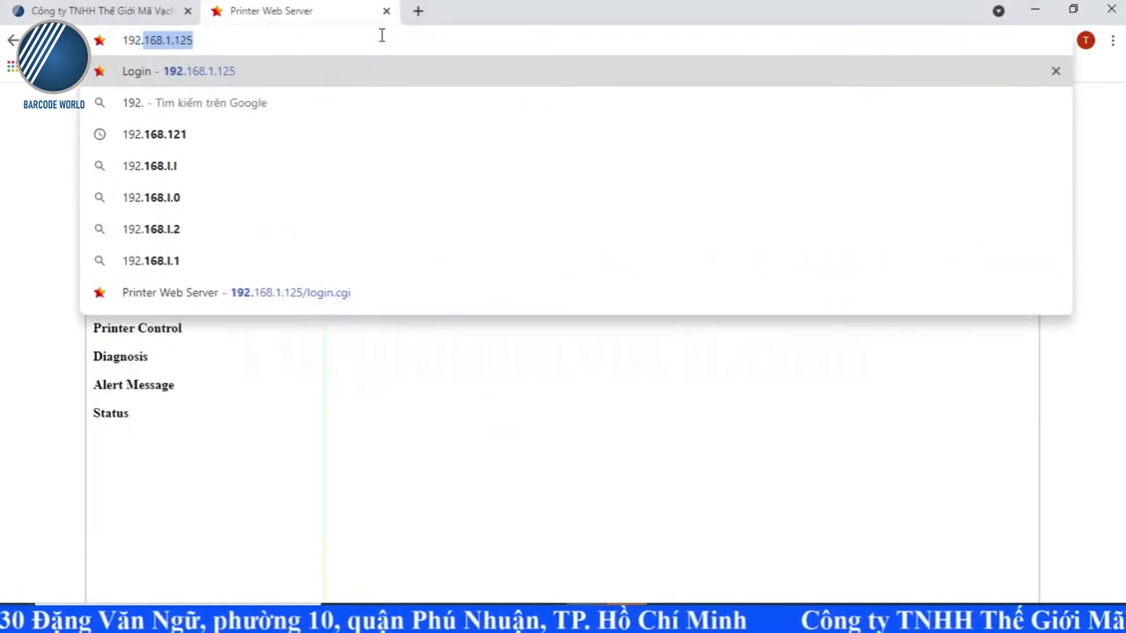
type("168.1")
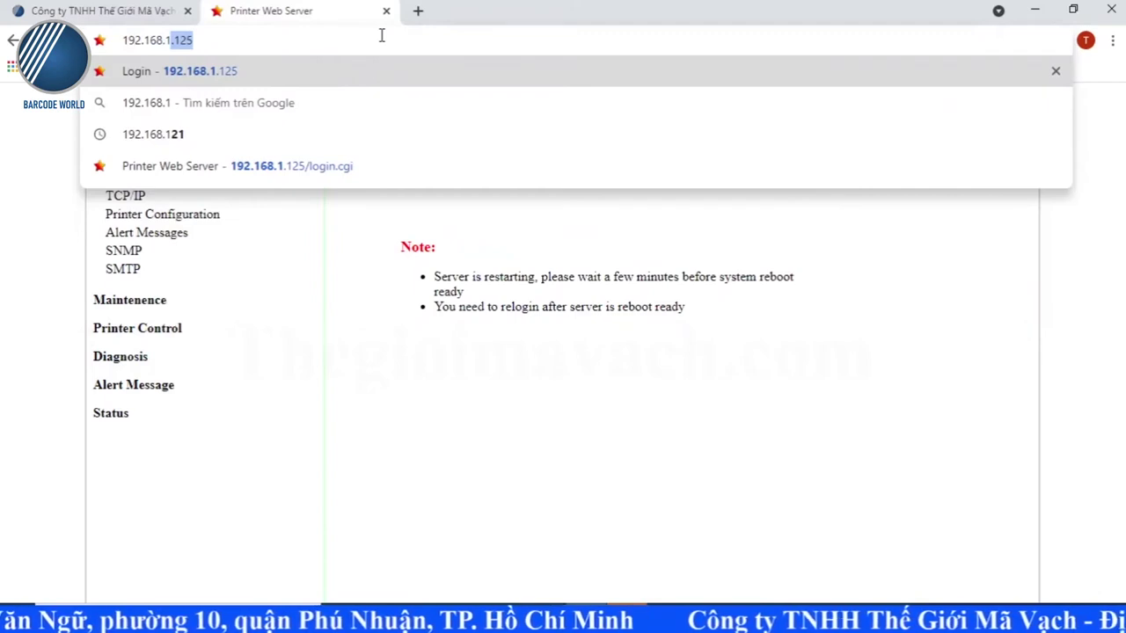
type(".130")
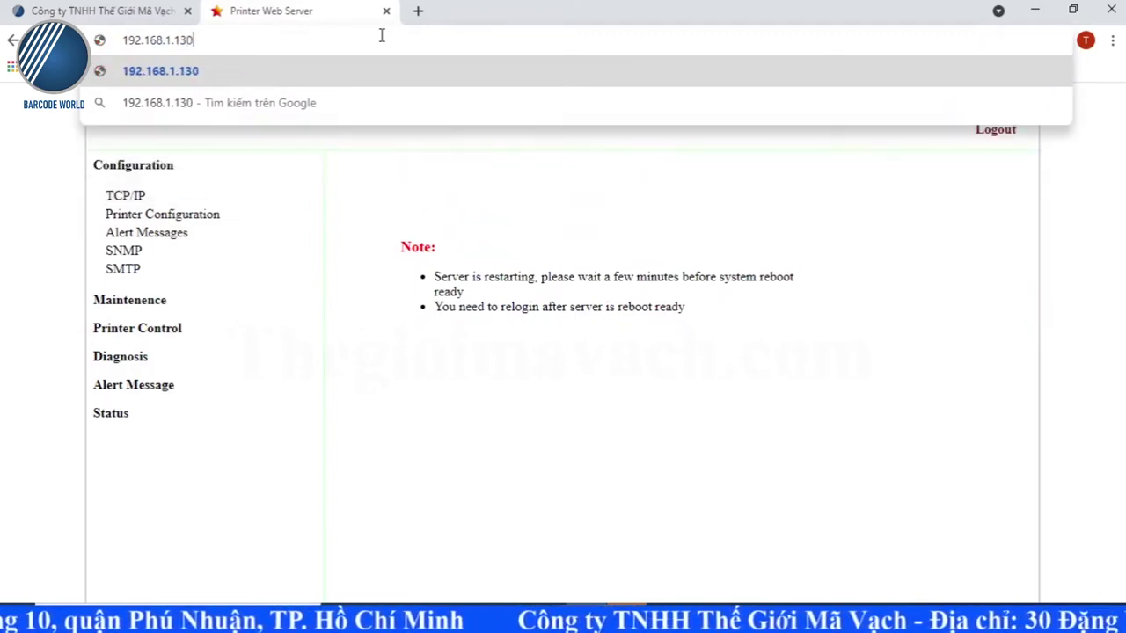
key("Return")
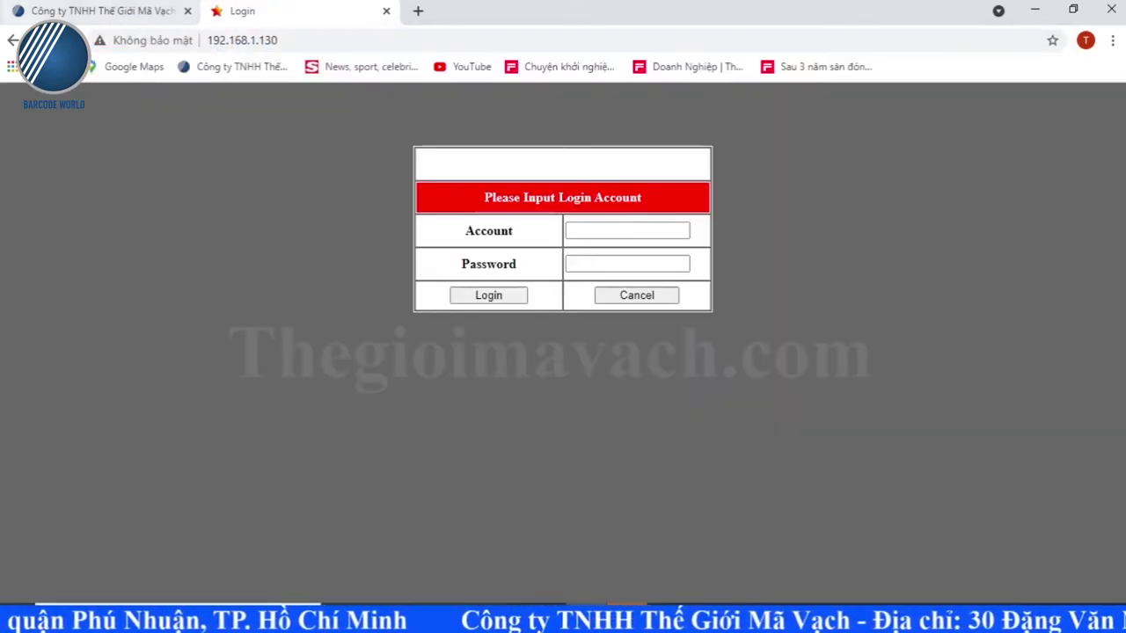
left_click(593, 230)
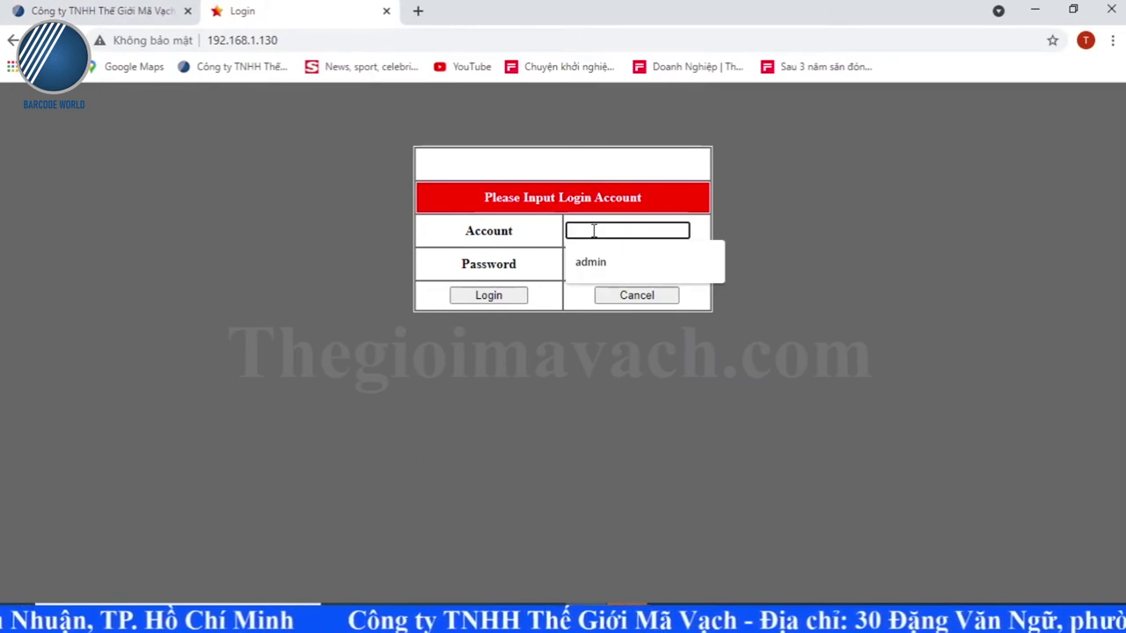
left_click(576, 263)
left_click(580, 265)
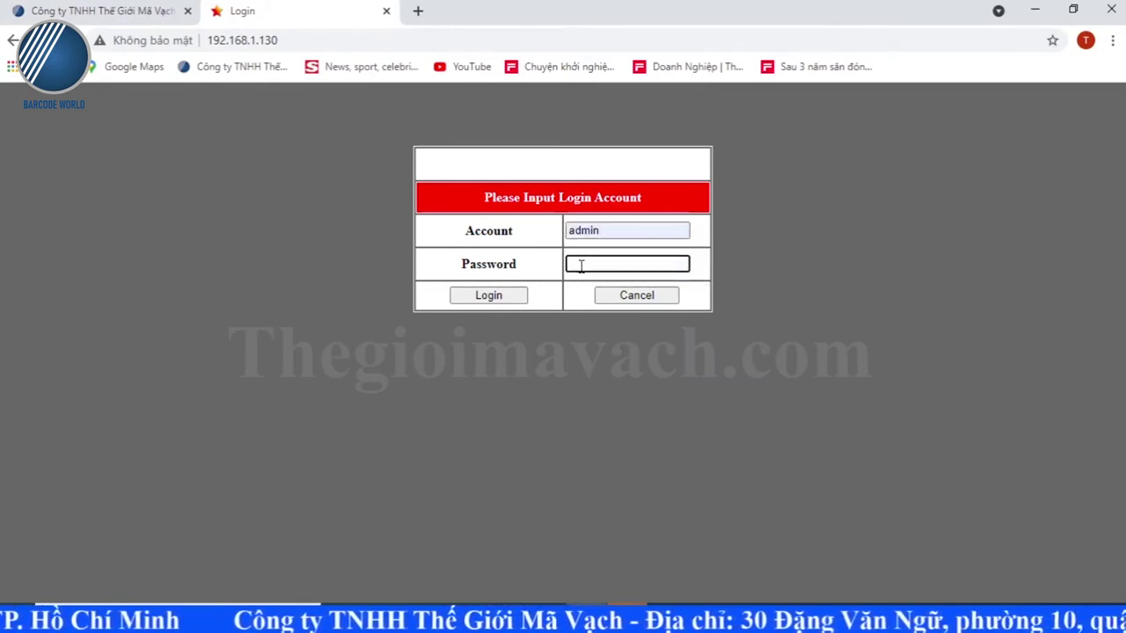
key("Return")
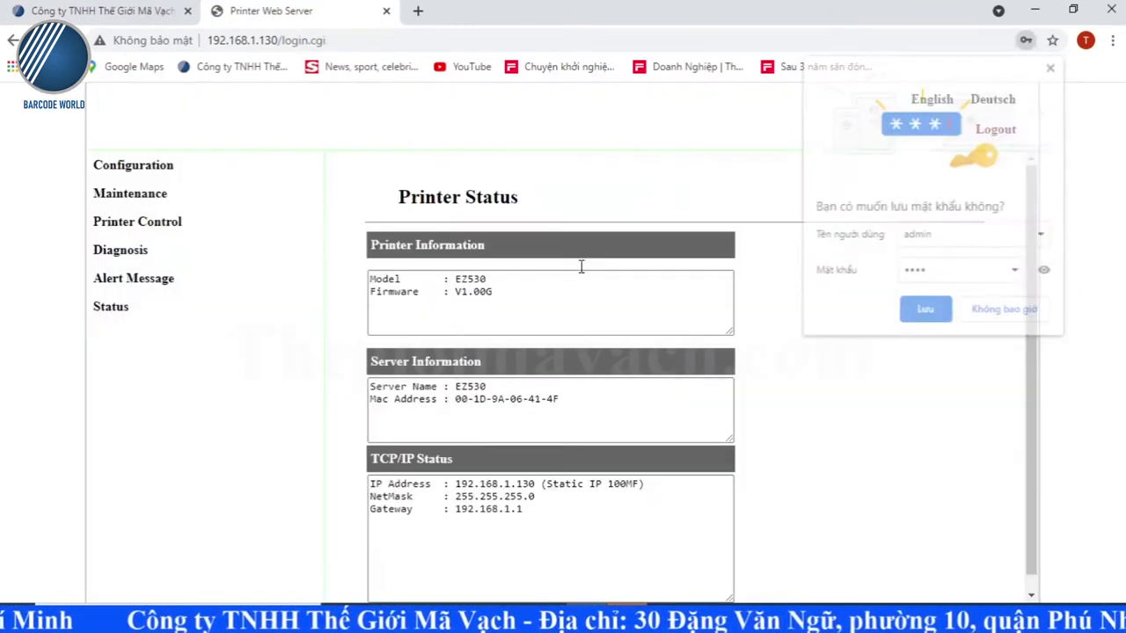
left_click(689, 292)
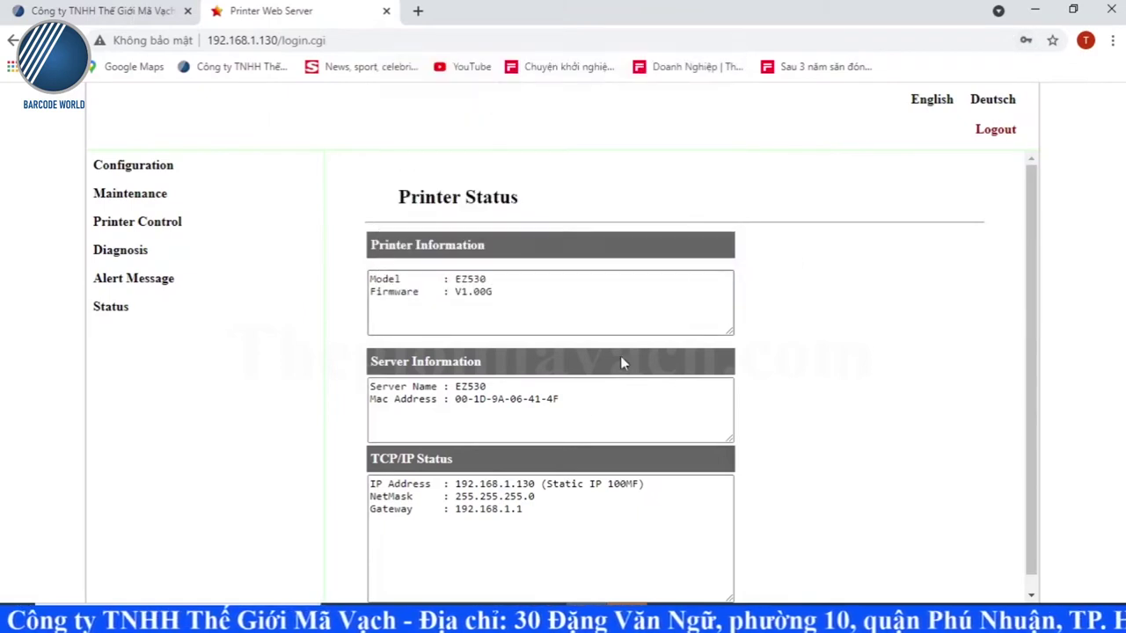
Step: Highlight the Static IP address, netmask, model, firmware and MAC address on Printer Status
left_click_drag(479, 484, 541, 494)
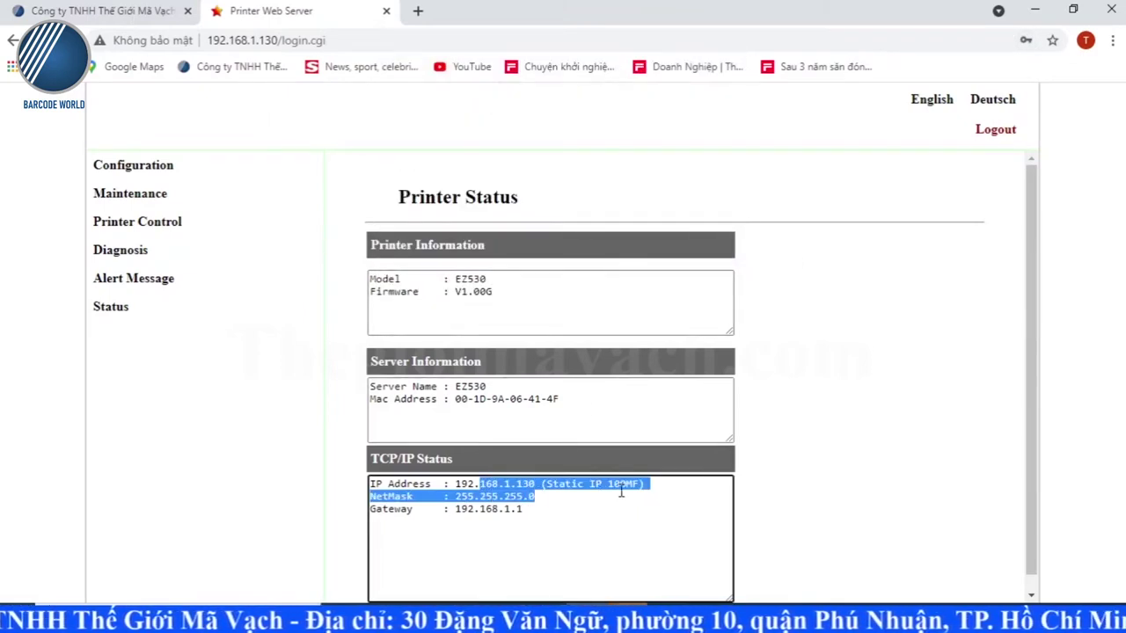
left_click_drag(610, 495, 581, 487)
double_click(561, 485)
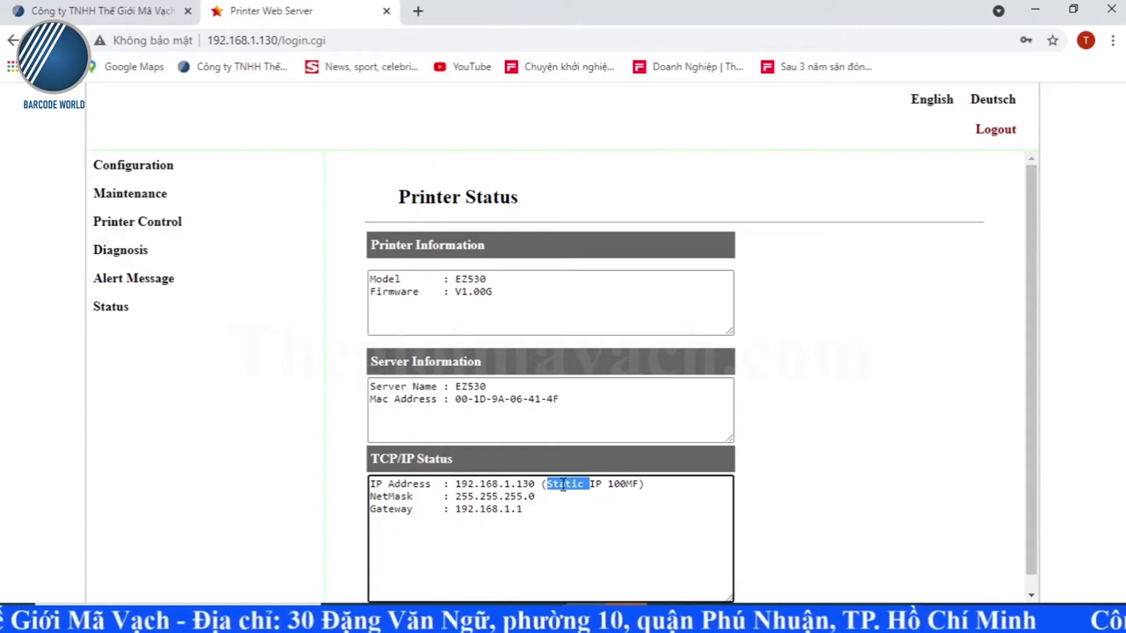
left_click_drag(452, 278, 451, 352)
left_click_drag(454, 398, 482, 399)
left_click(497, 528)
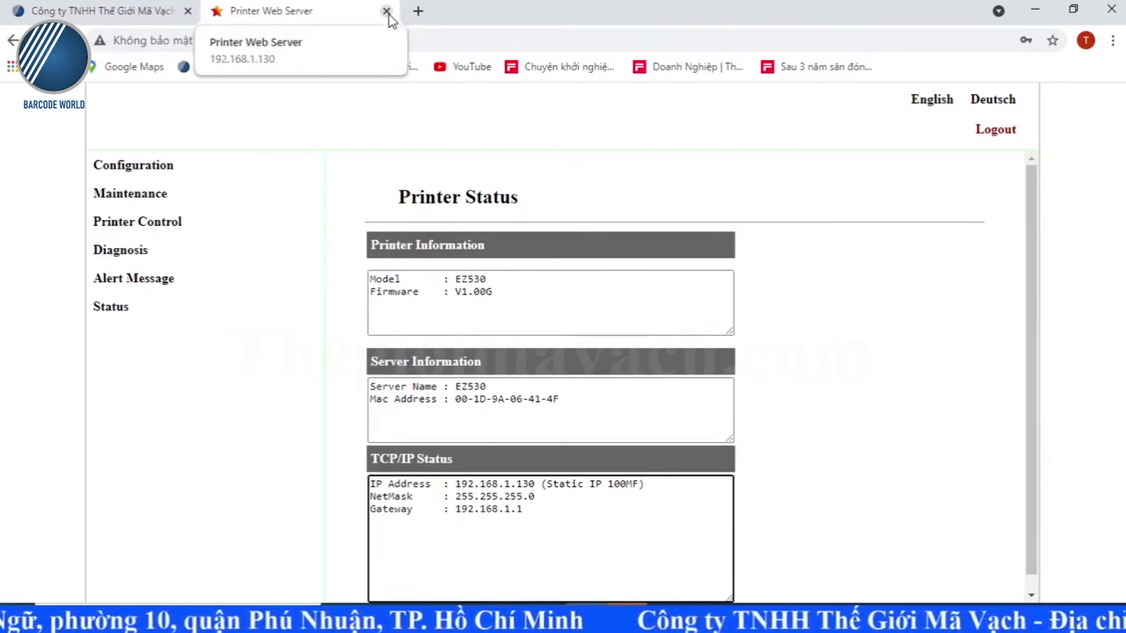
Step: Close the printer tab, go to the site's Driver page and open the GoDEX EZ530 driver folder
left_click(386, 11)
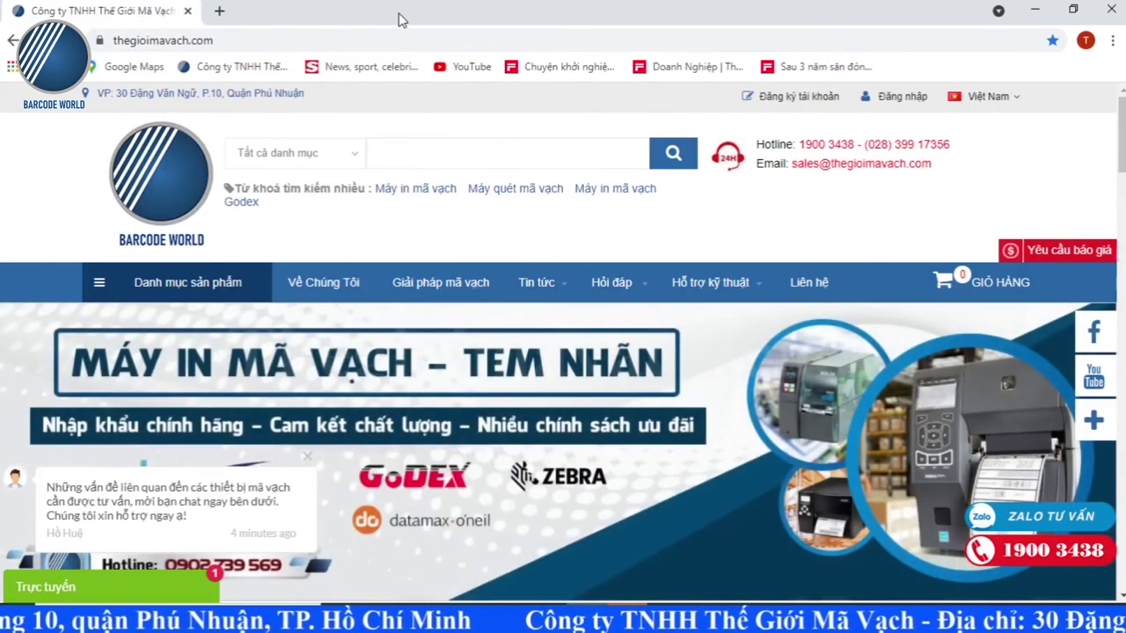
left_click(239, 42)
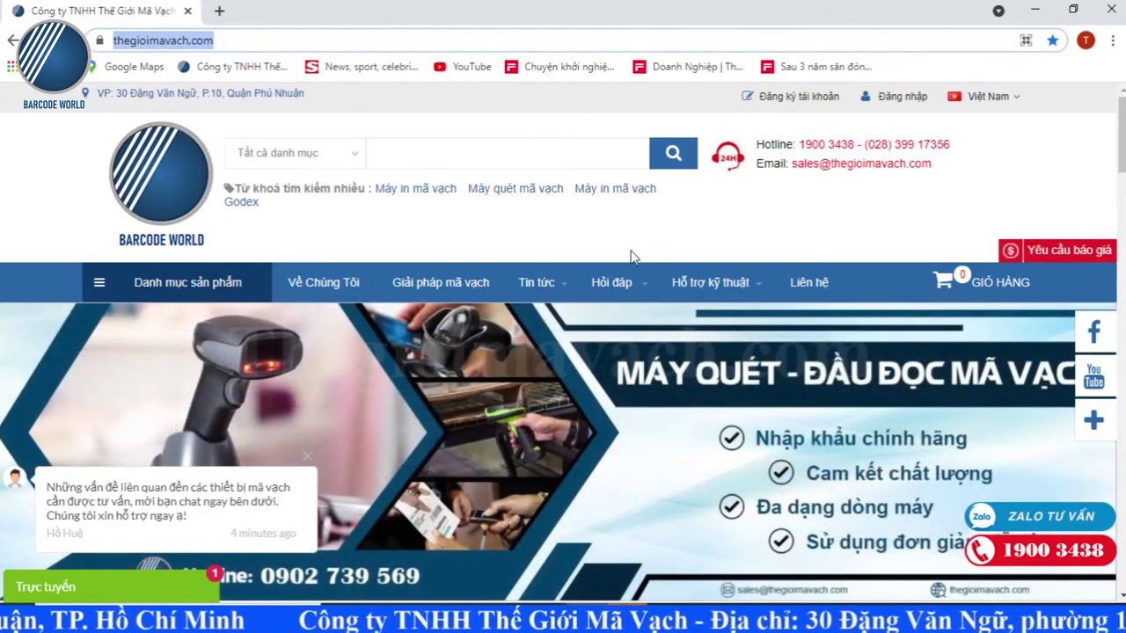
mouse_move(699, 302)
left_click(706, 321)
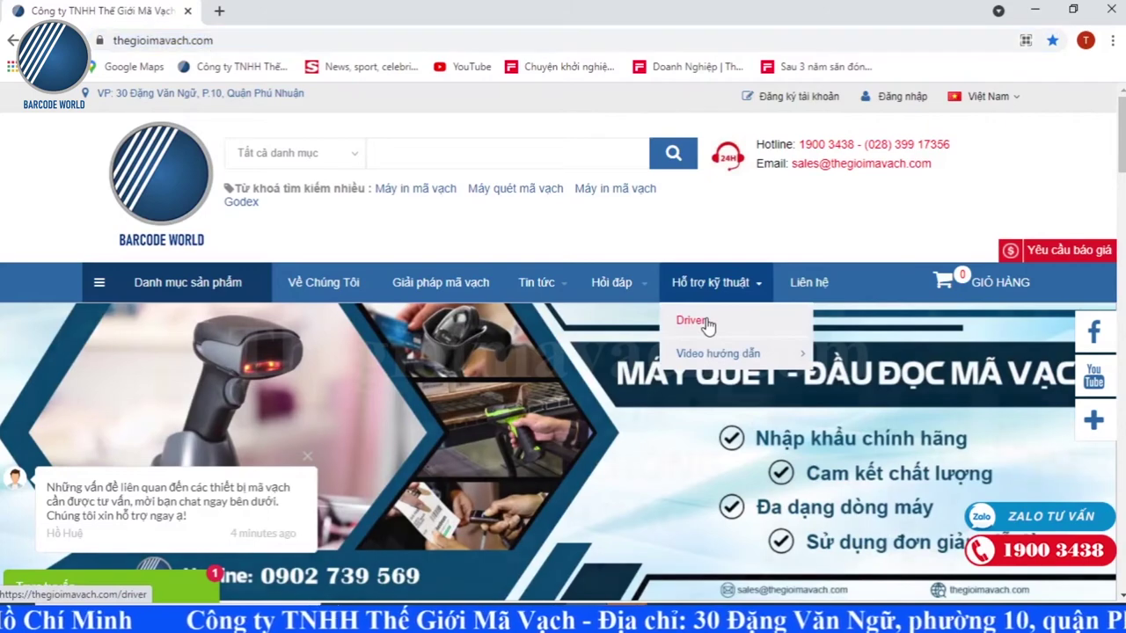
scroll(417, 249, "down", 3)
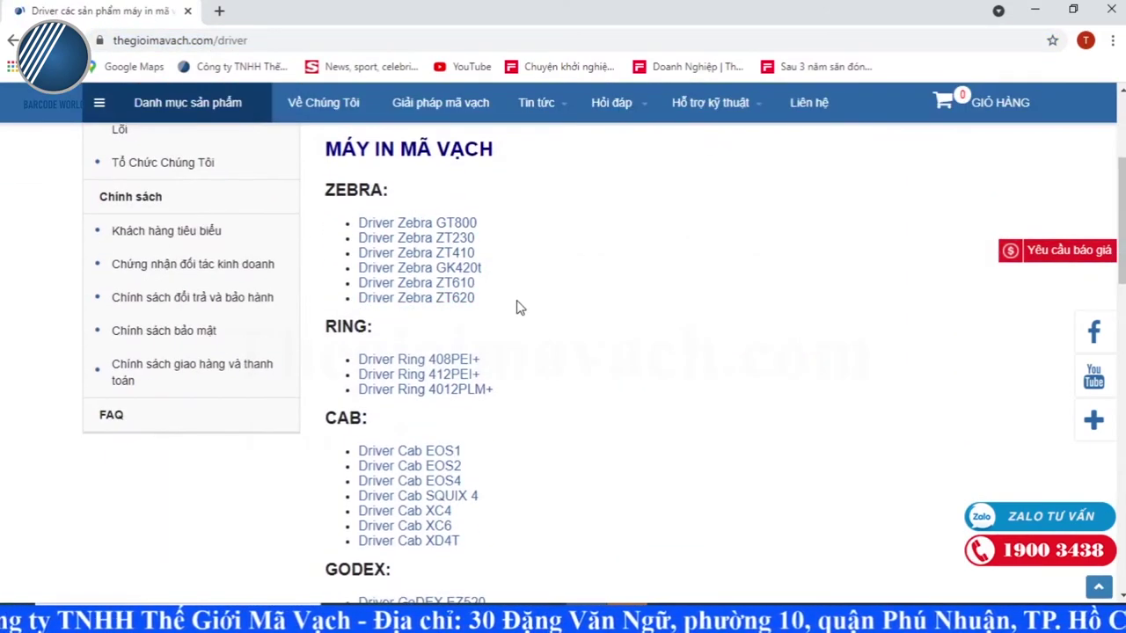
scroll(518, 307, "down", 2)
scroll(519, 405, "down", 1)
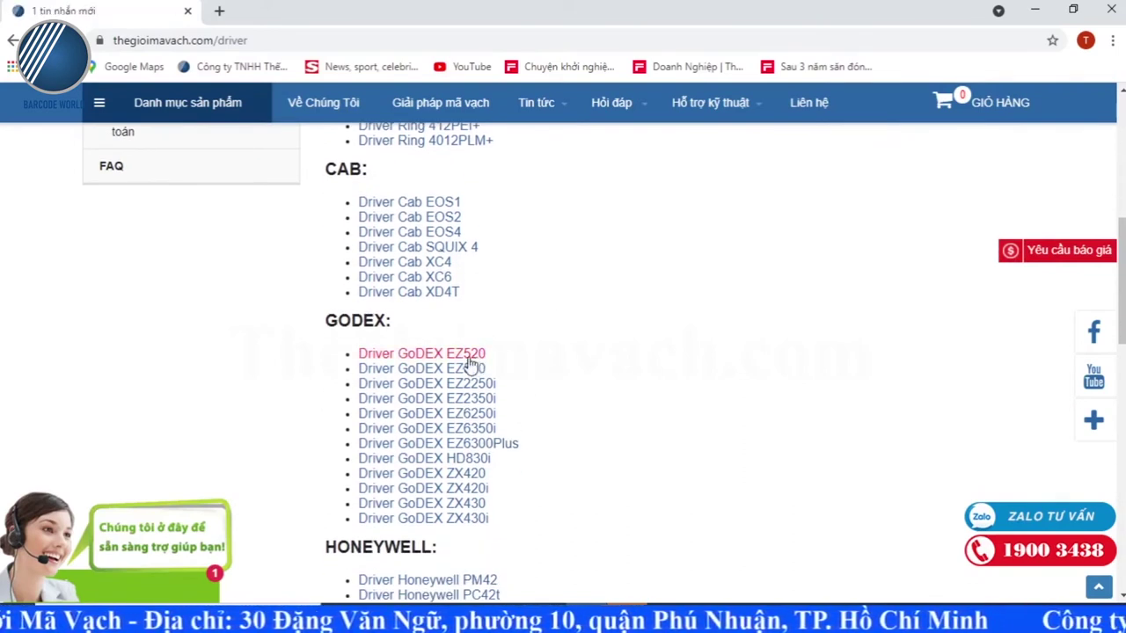
left_click_drag(321, 327, 428, 327)
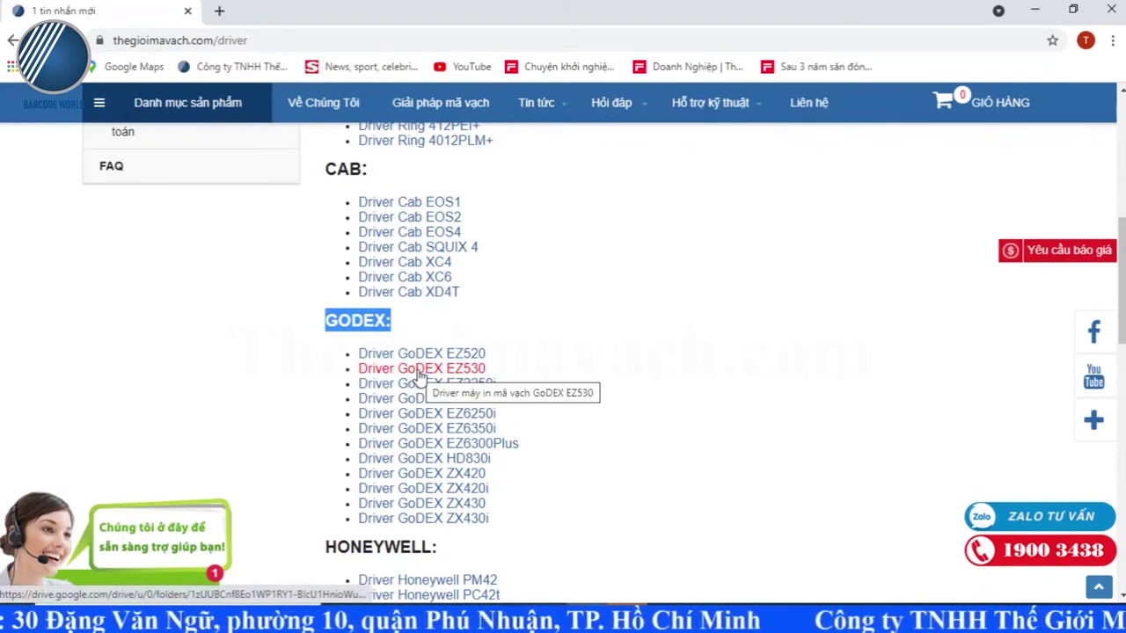
left_click(418, 375)
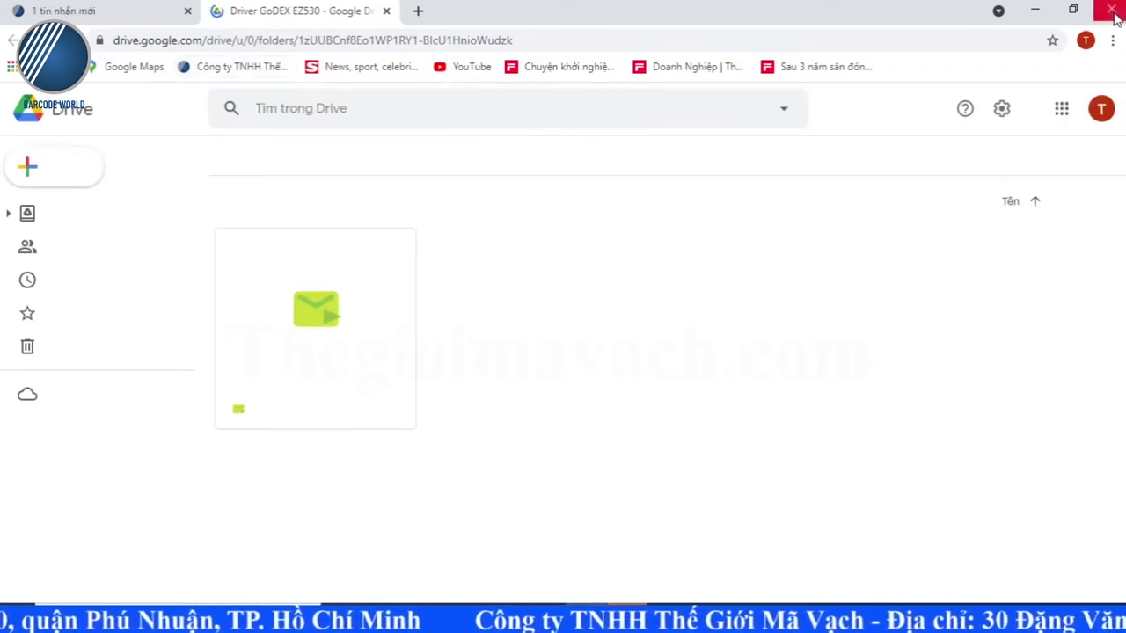
Step: Run the Godex Seagull driver package, accept the licence and unpack it to the default folder
left_click(1031, 9)
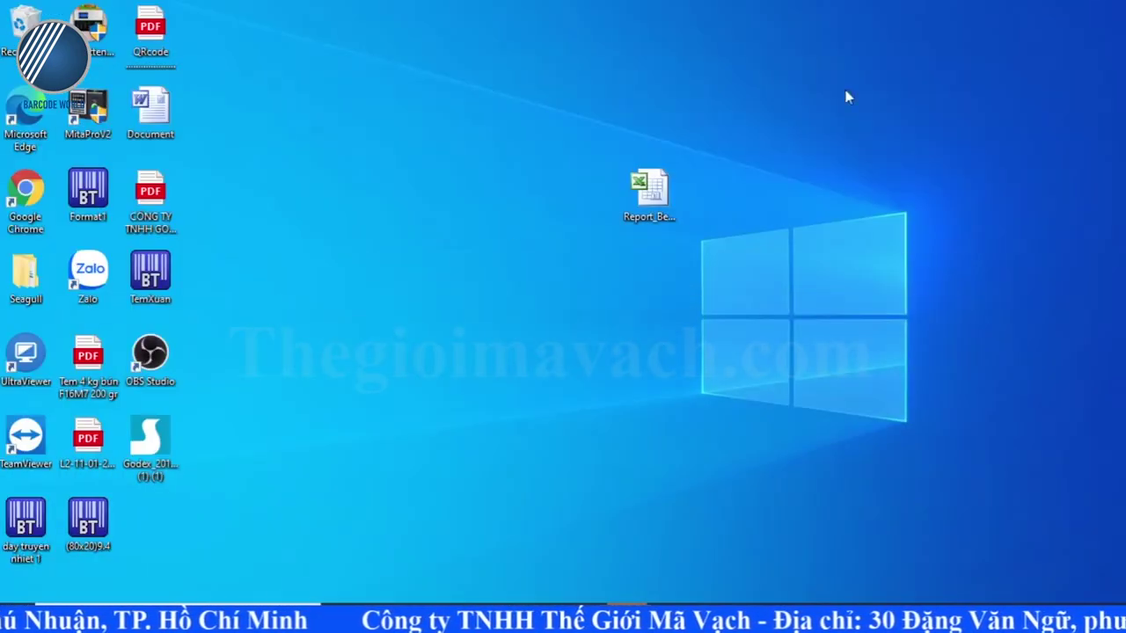
right_click(294, 242)
left_click(329, 292)
double_click(165, 443)
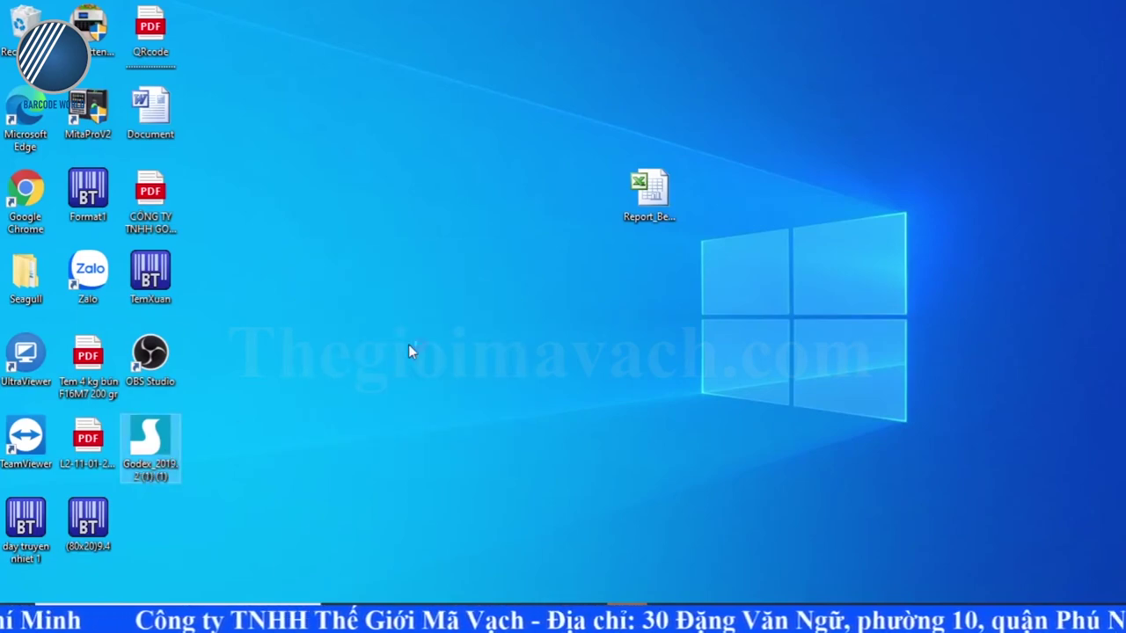
left_click(423, 406)
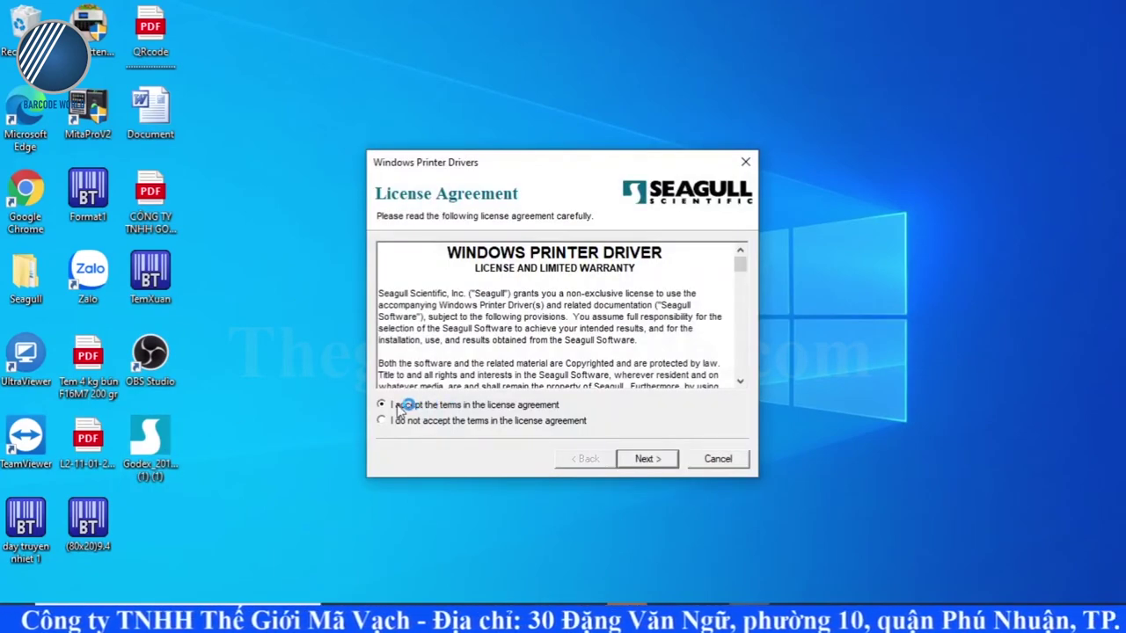
left_click(647, 458)
left_click(651, 461)
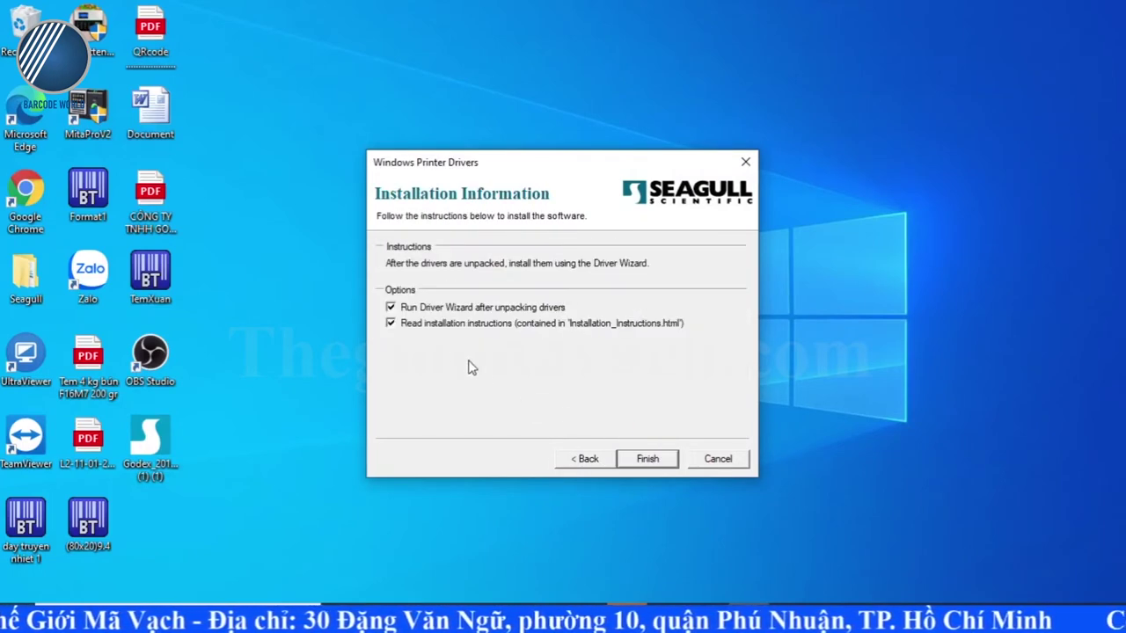
left_click(666, 459)
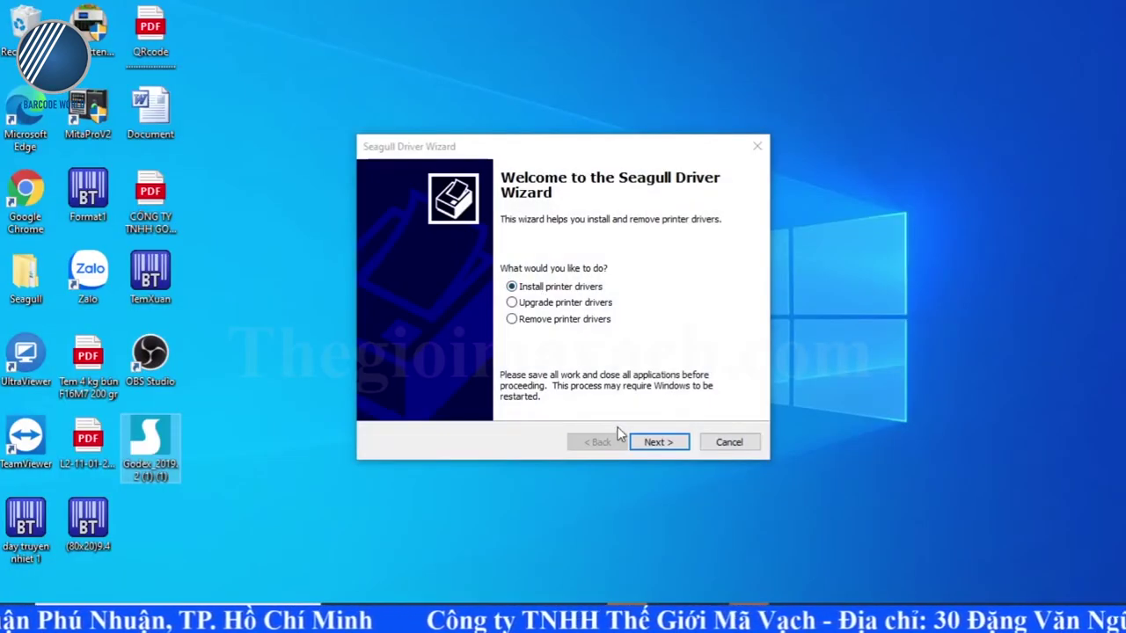
Step: Choose to install a network-connected printer driver and select the Godex EZ530 model
left_click(651, 443)
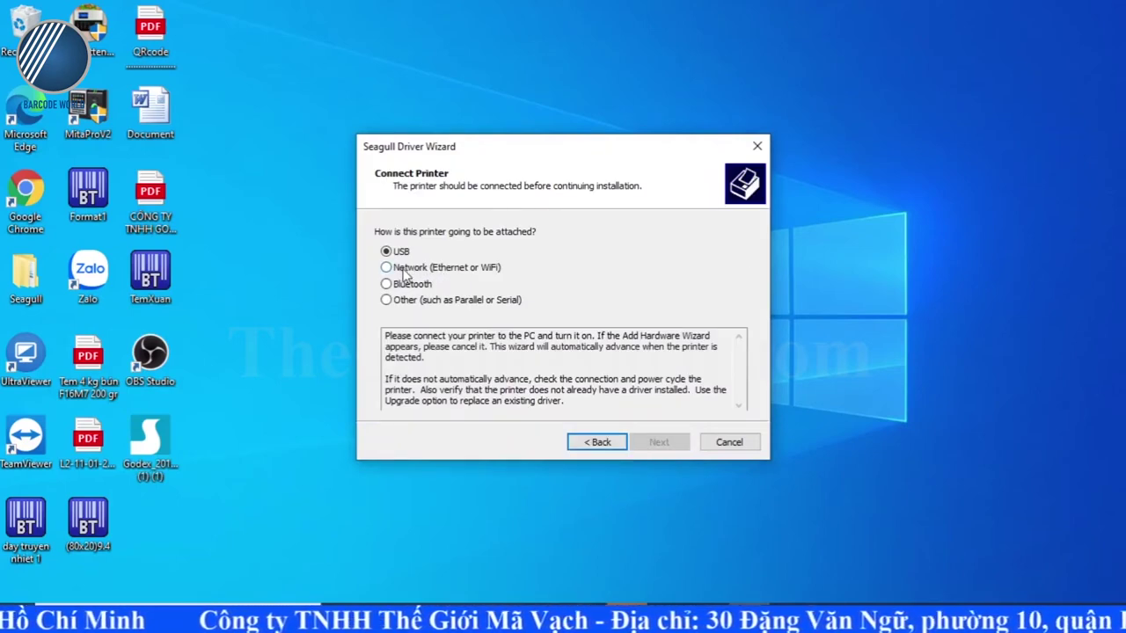
left_click(387, 268)
left_click(655, 445)
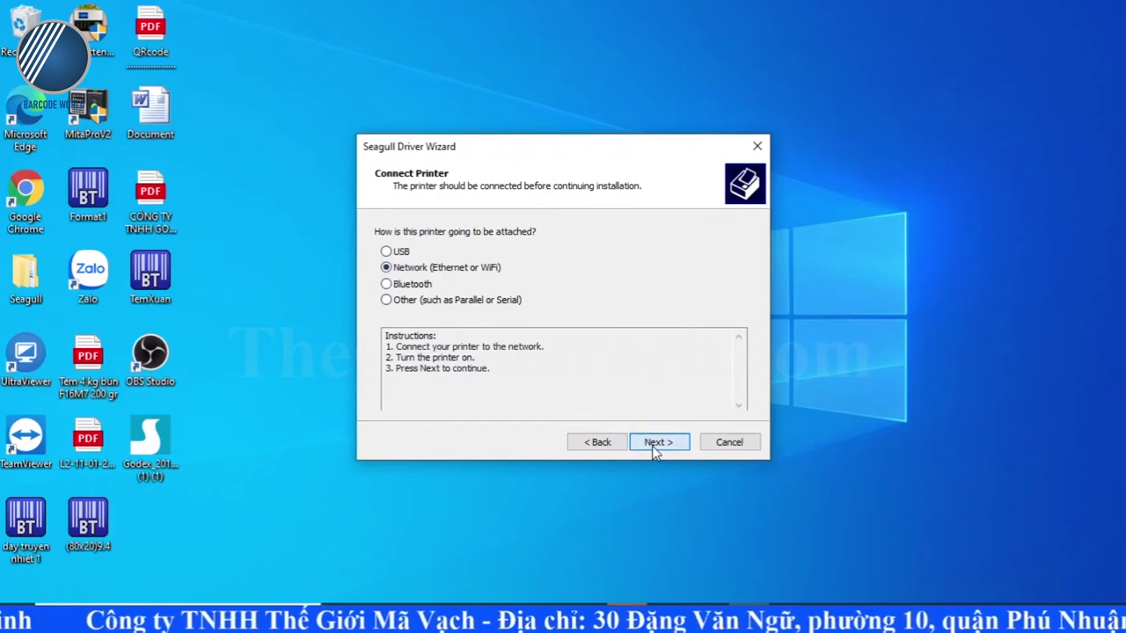
left_click(391, 270)
left_click_drag(742, 274, 712, 303)
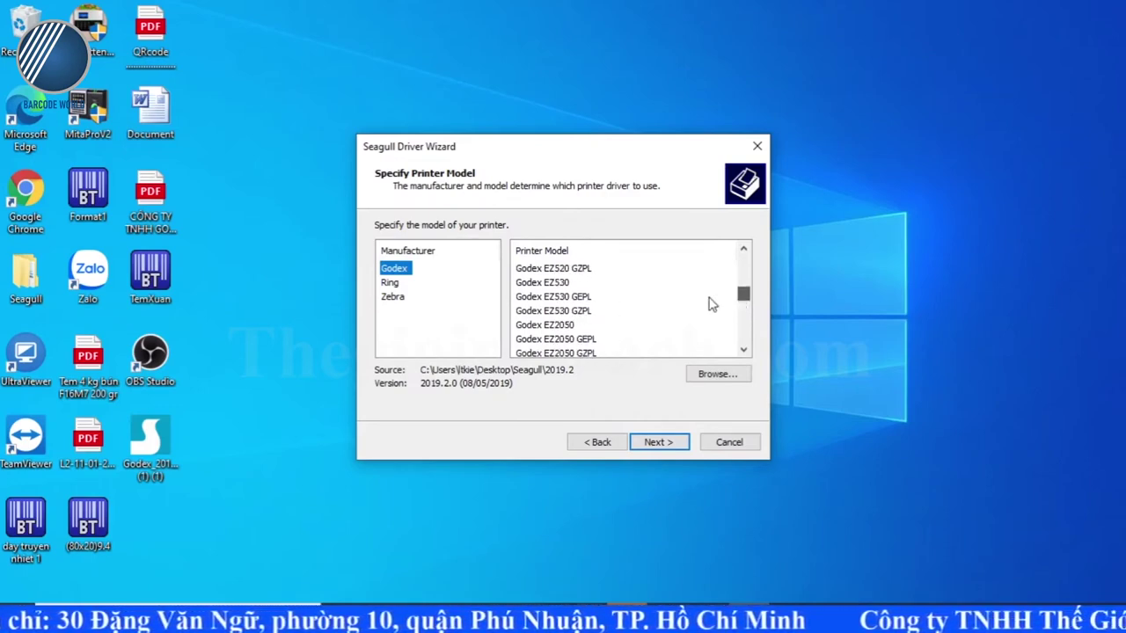
left_click(569, 286)
left_click(655, 441)
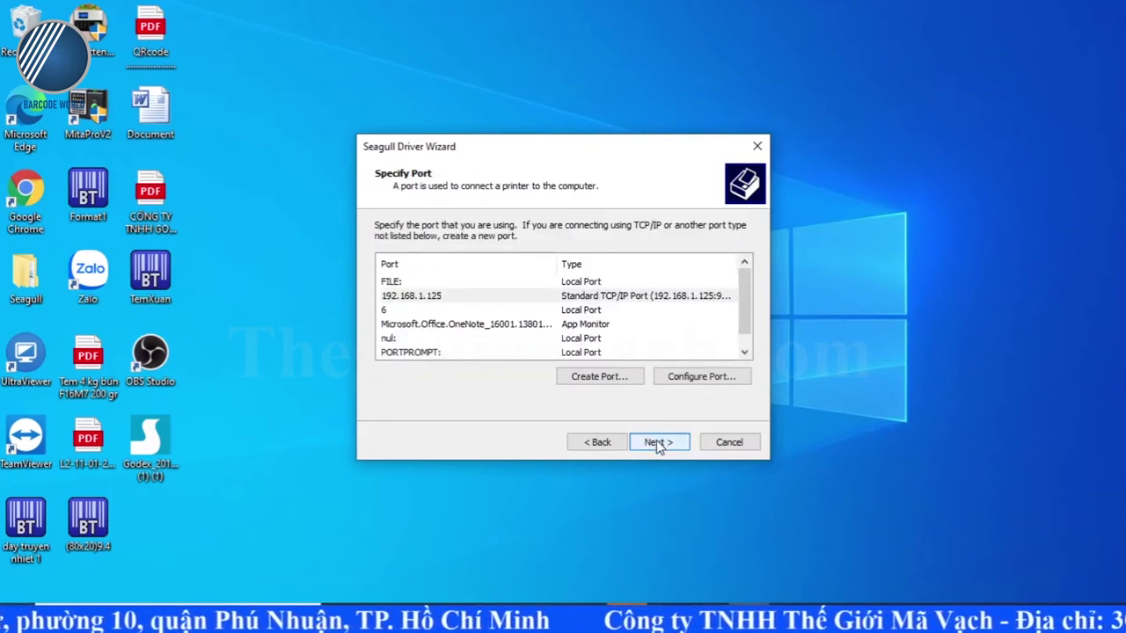
Step: Create a Standard TCP/IP port for 192.168.1.130 with the Generic Network Card device type
left_click(615, 384)
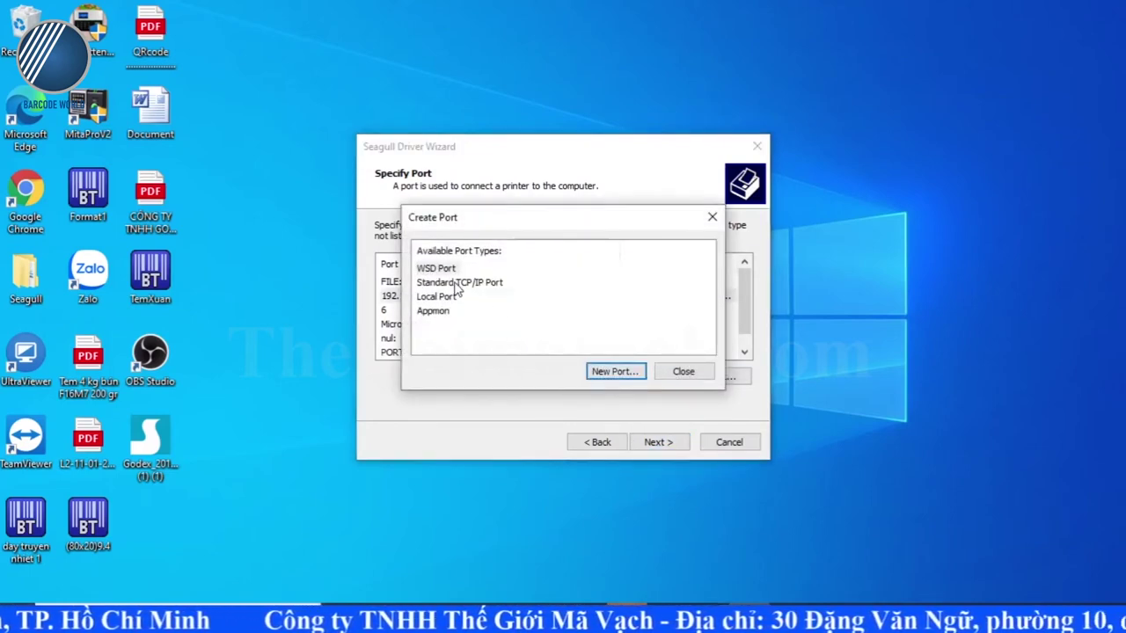
left_click(459, 283)
left_click(613, 373)
left_click(782, 555)
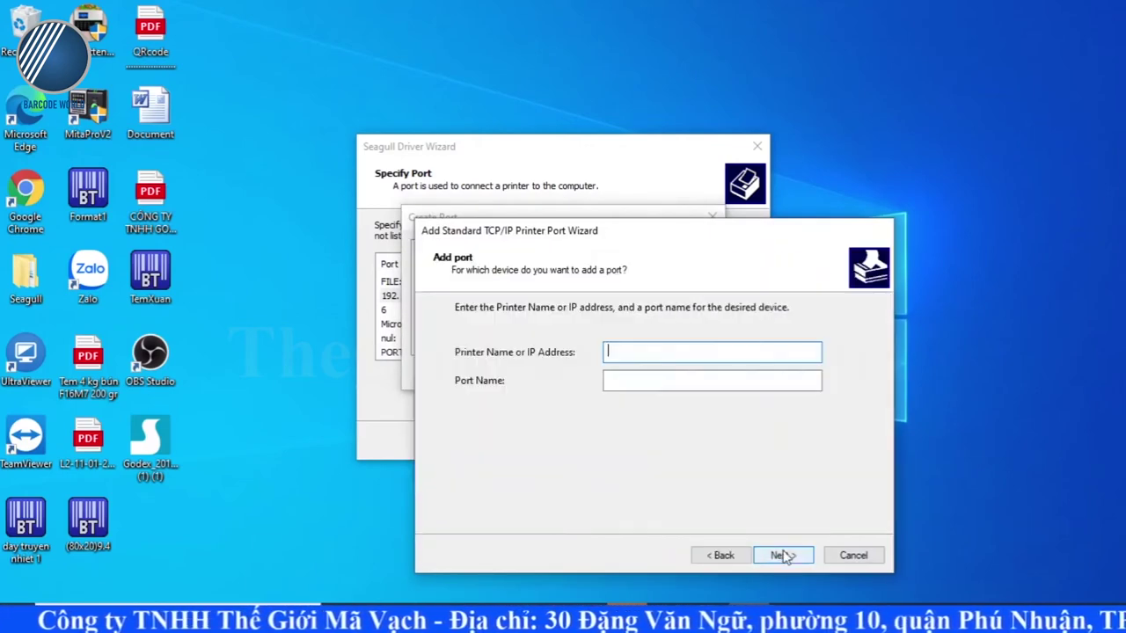
type("192.1")
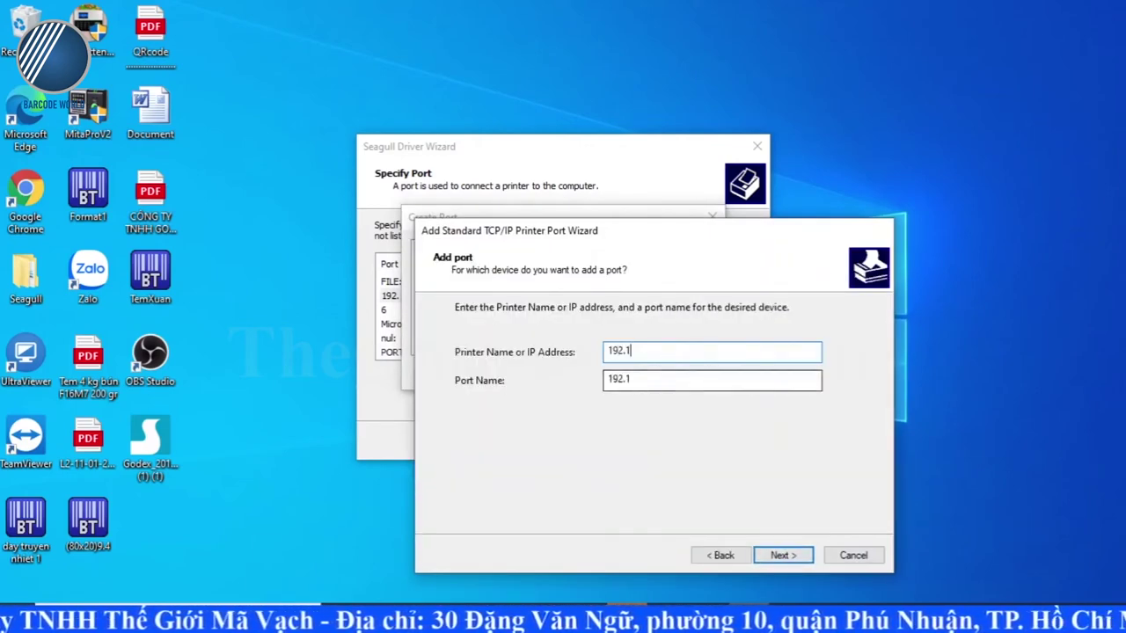
type("68.")
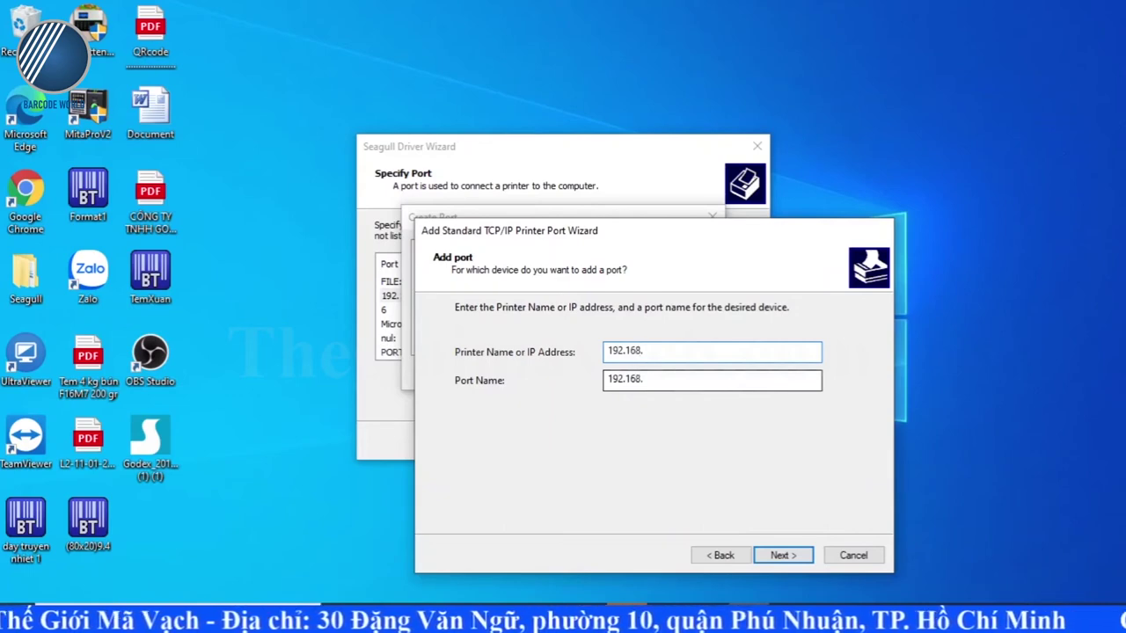
type("1.130")
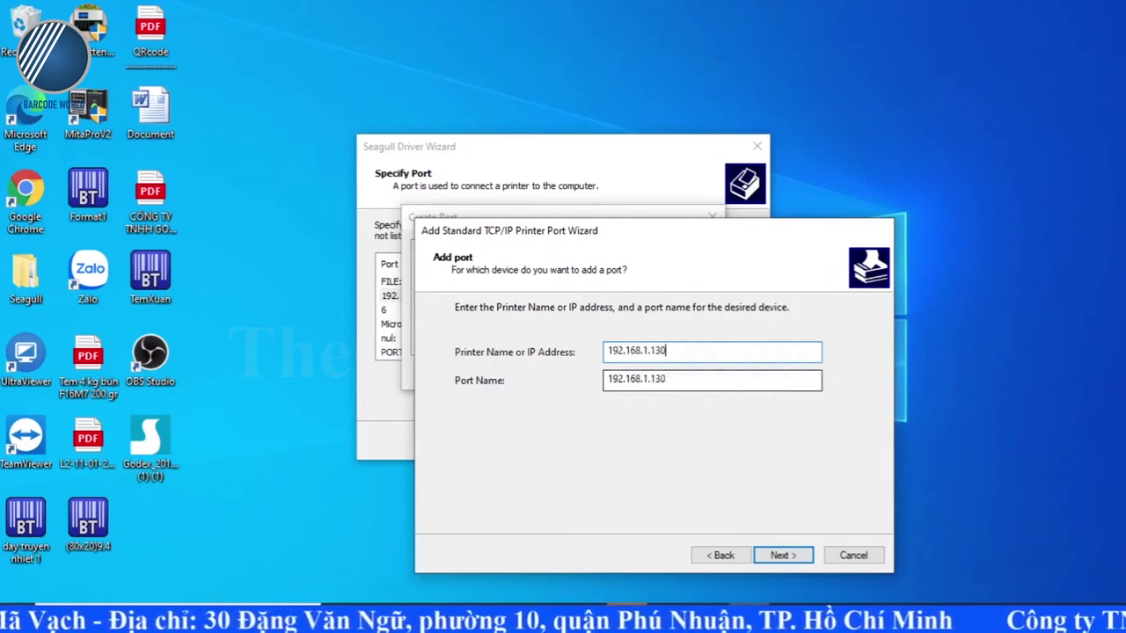
left_click(781, 555)
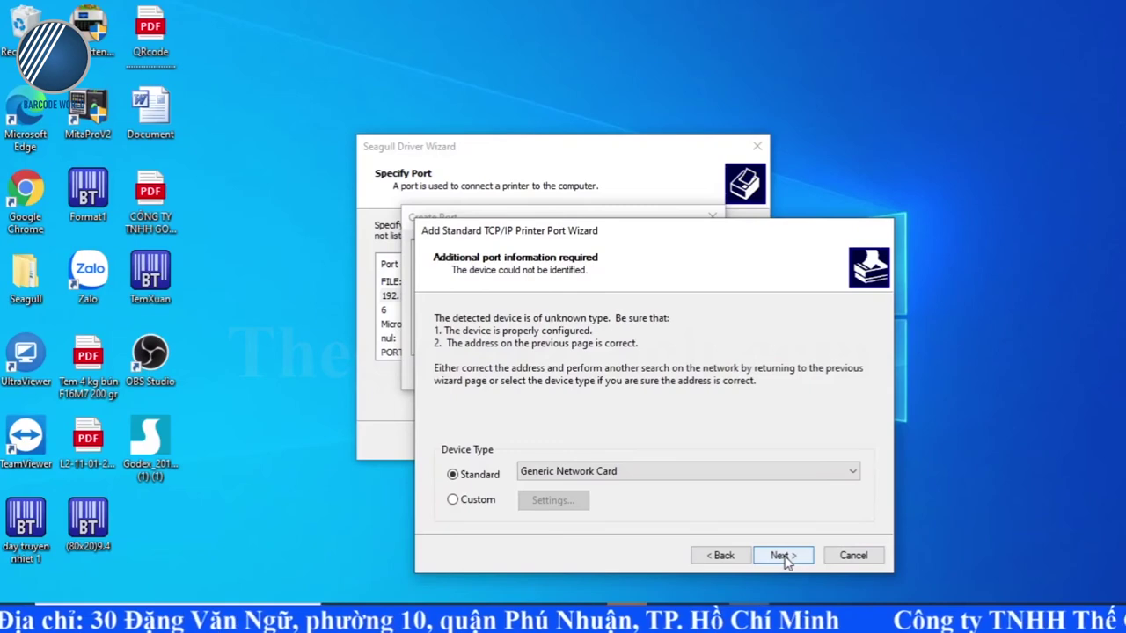
left_click(784, 555)
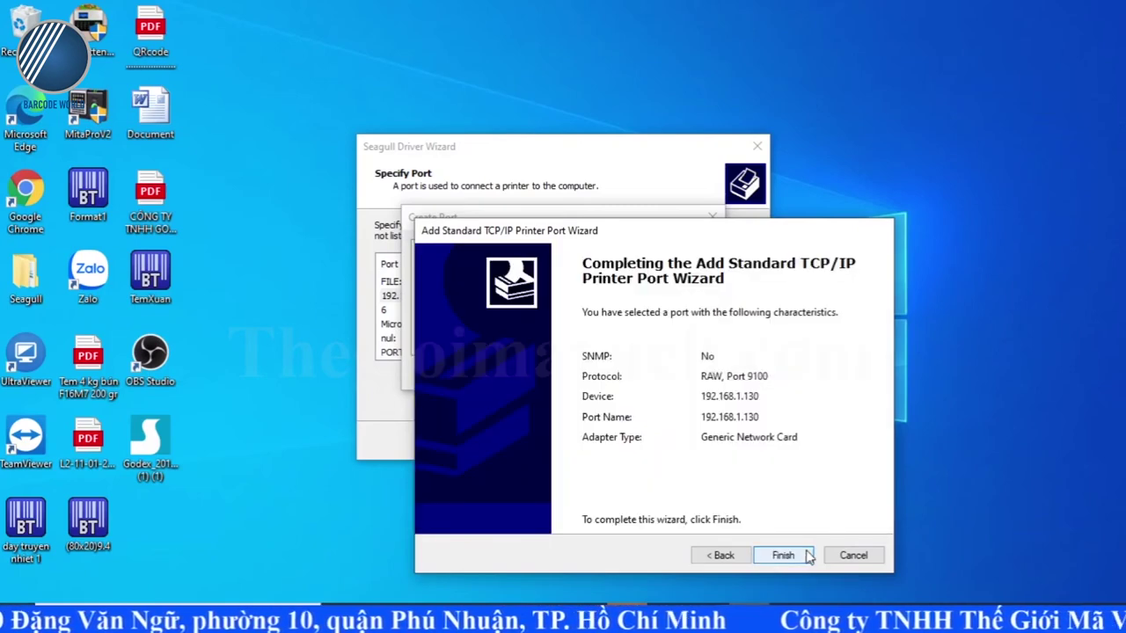
left_click(783, 555)
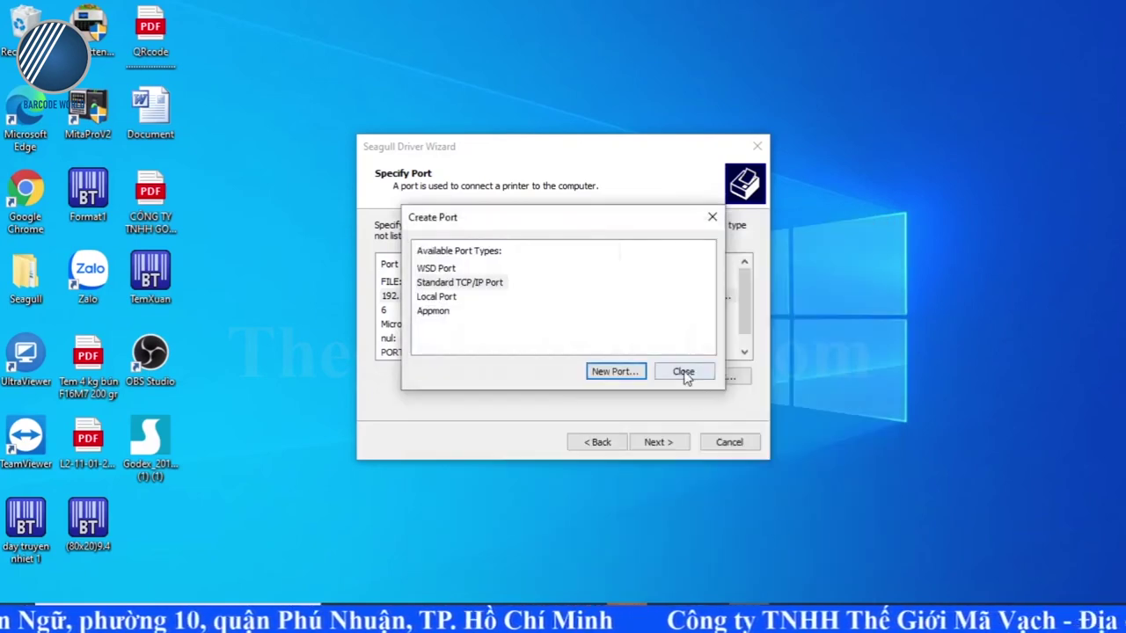
left_click(681, 370)
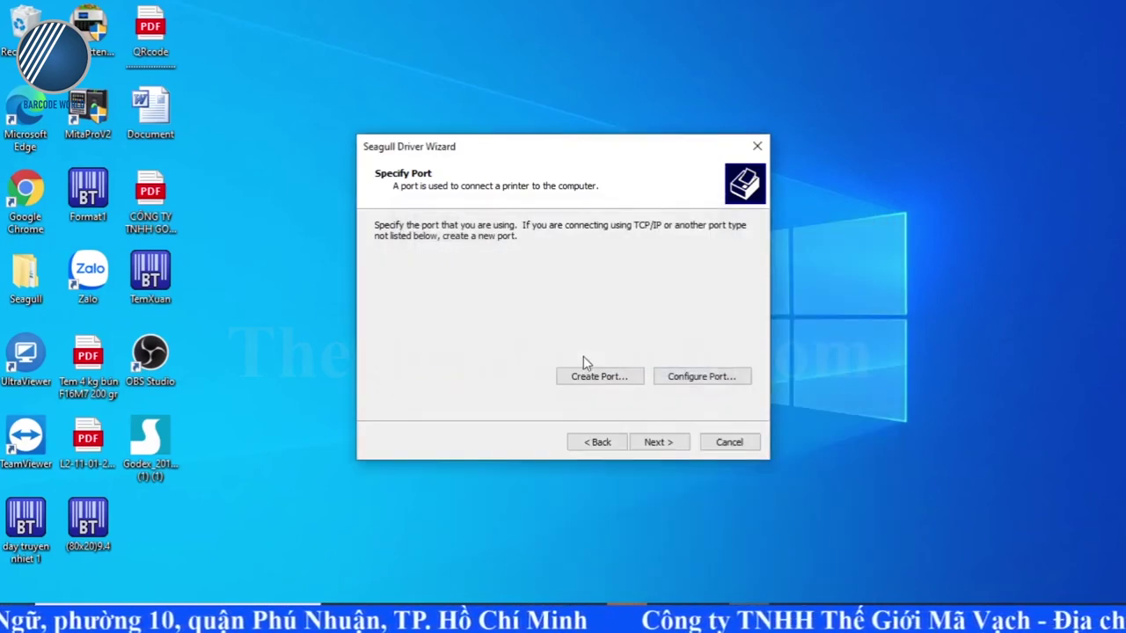
Step: Install Godex EZ530 on the new port, skipping the ZDesigner ZD230 upgrade, and close the wizard
left_click(655, 442)
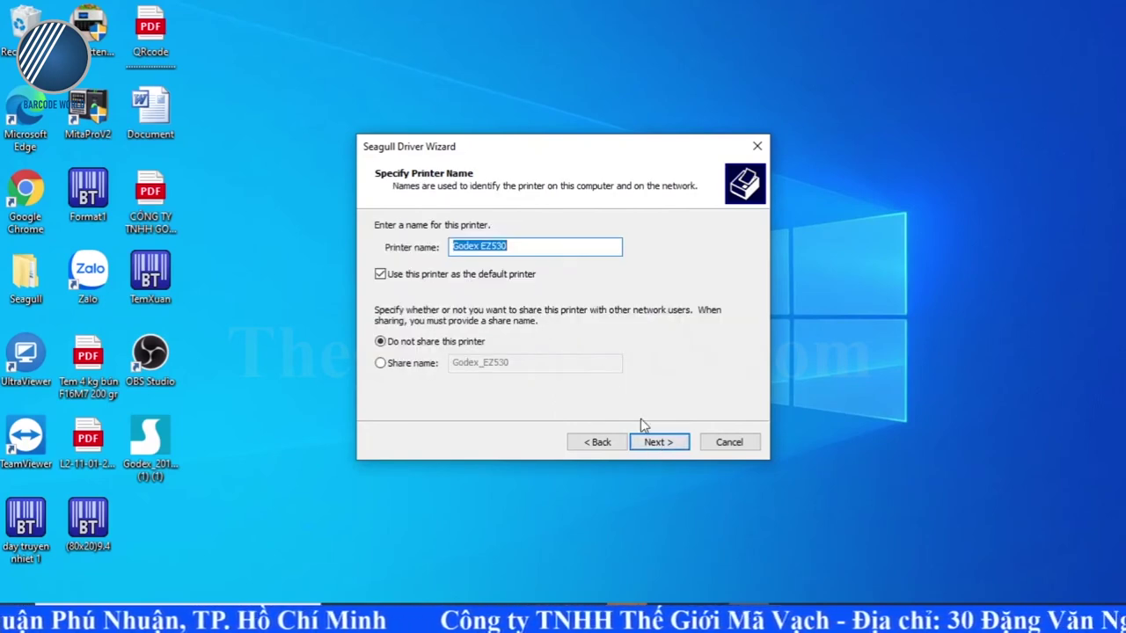
left_click(656, 443)
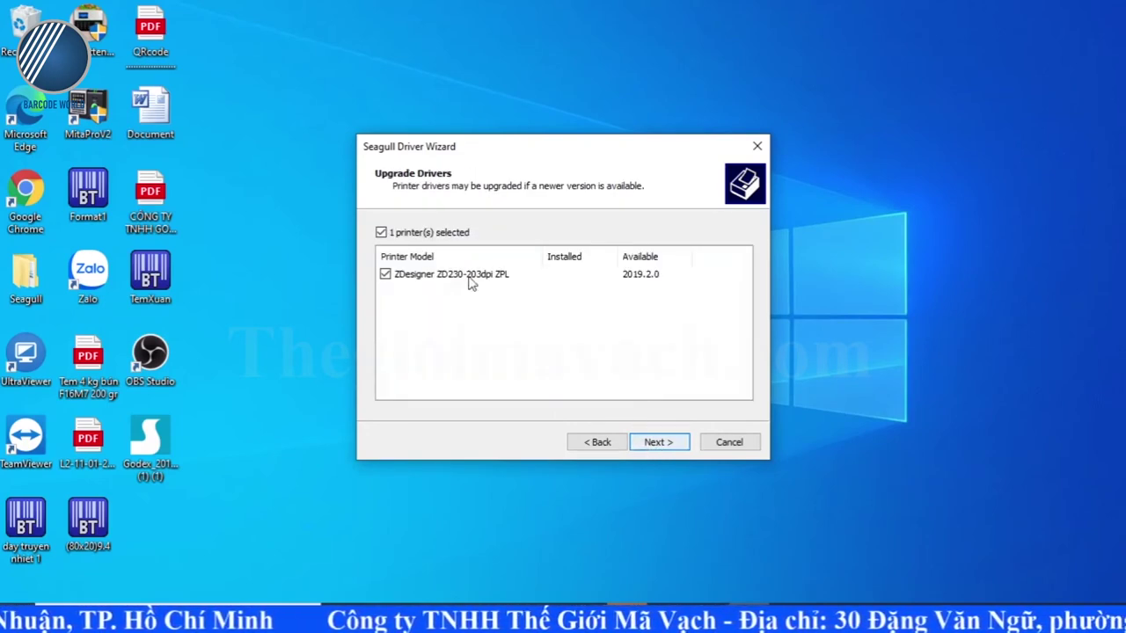
left_click(380, 233)
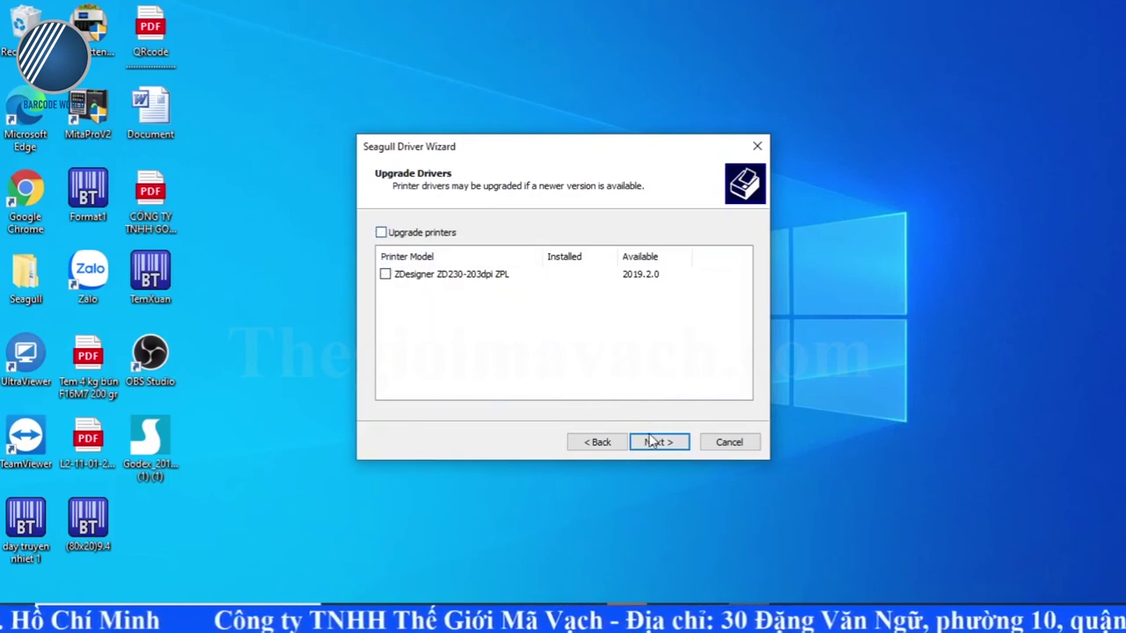
left_click(655, 442)
left_click(652, 443)
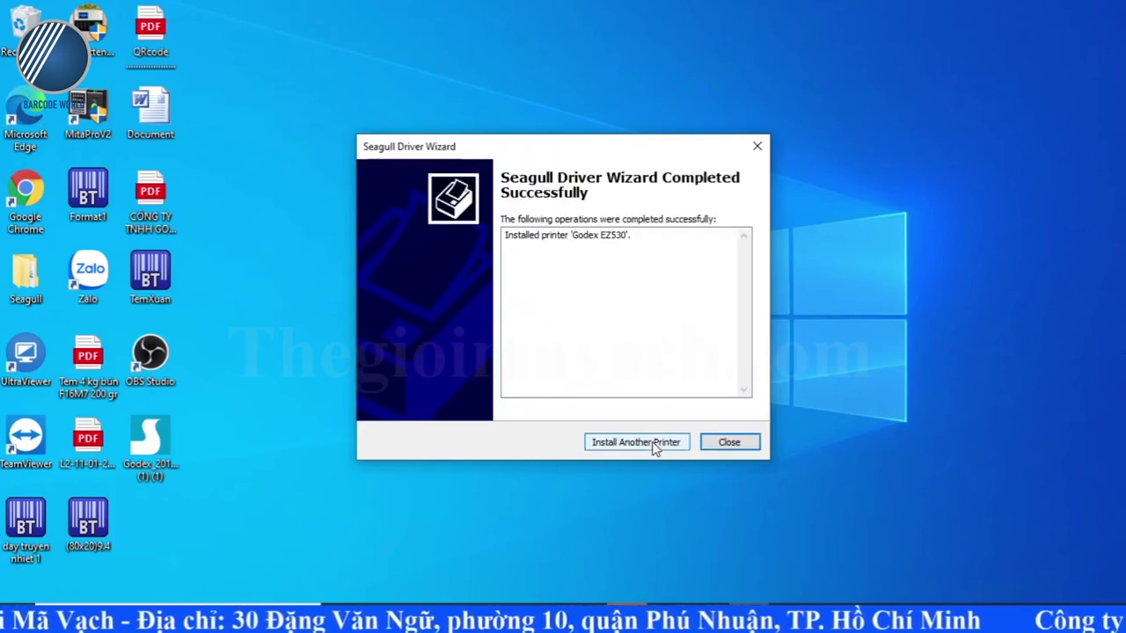
left_click(728, 442)
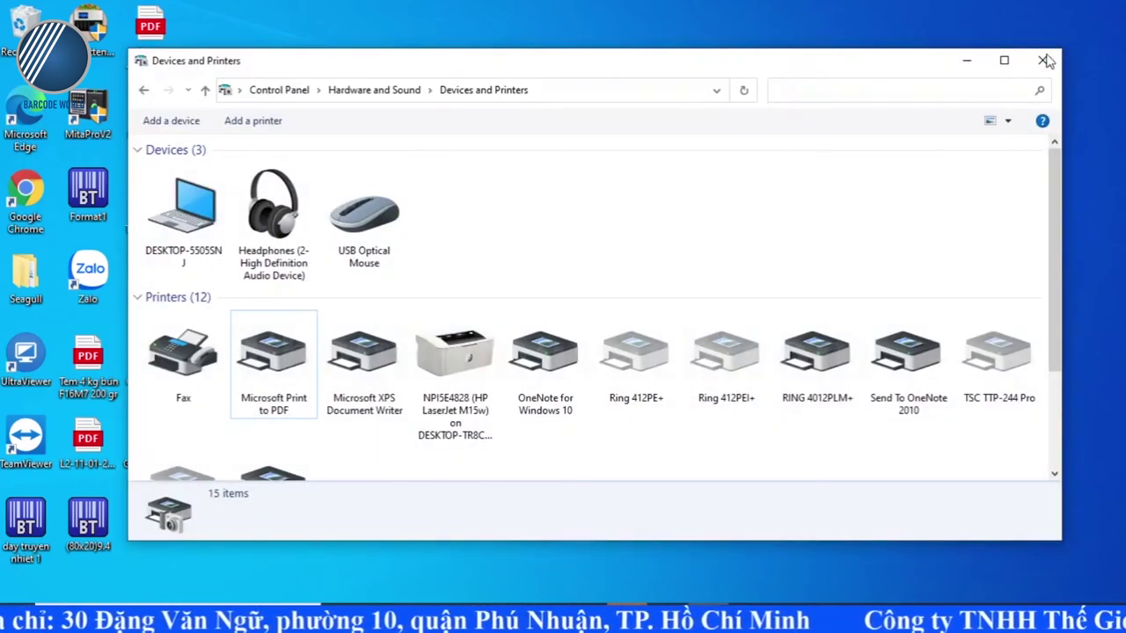
Step: Close the leftover window and open Control Panel's Devices and Printers list
left_click(1038, 69)
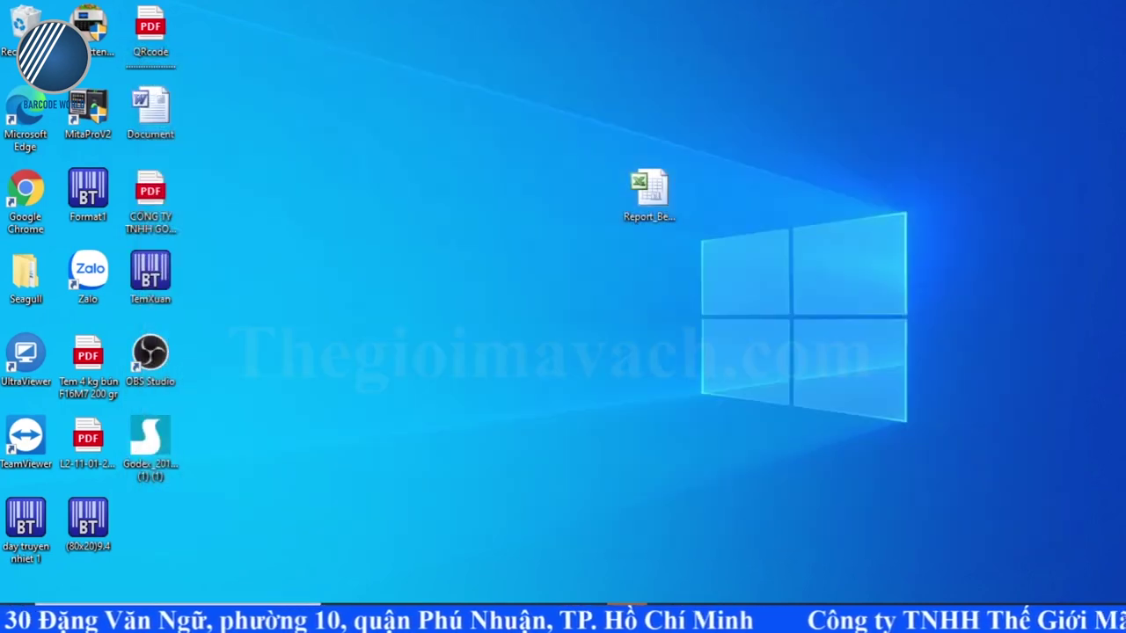
key("super")
type("cont")
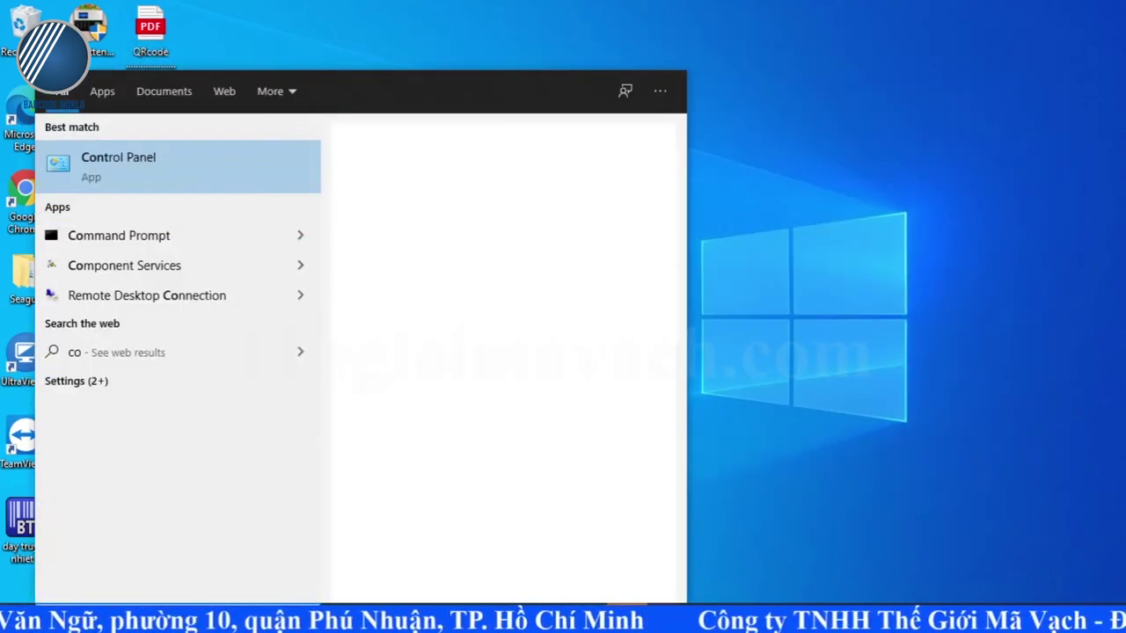
type("ro")
left_click(144, 173)
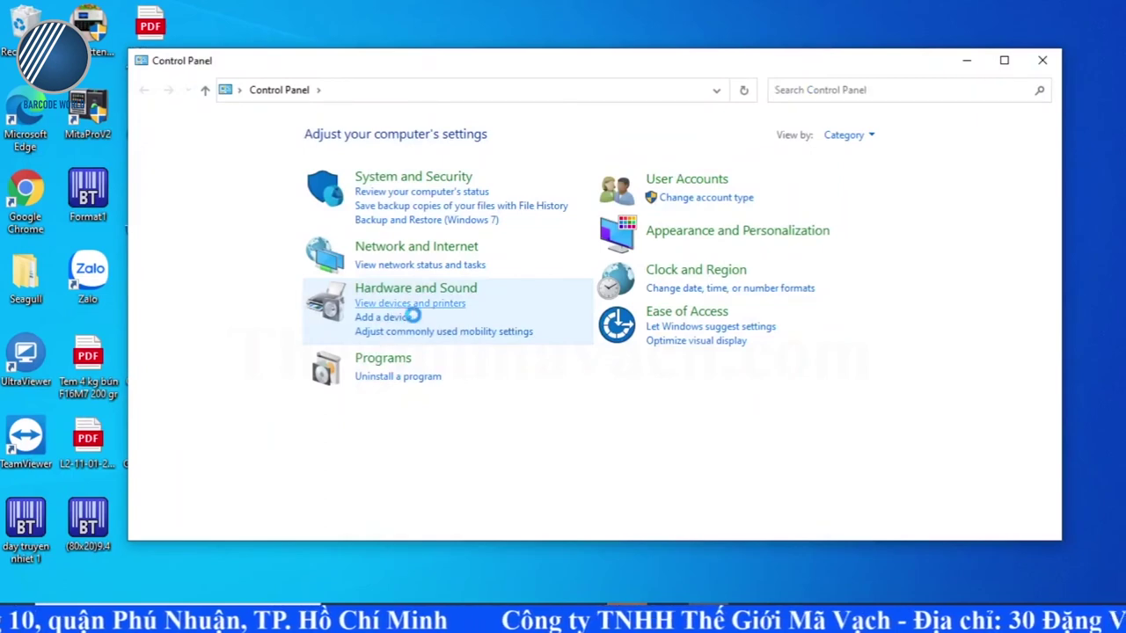
left_click(413, 304)
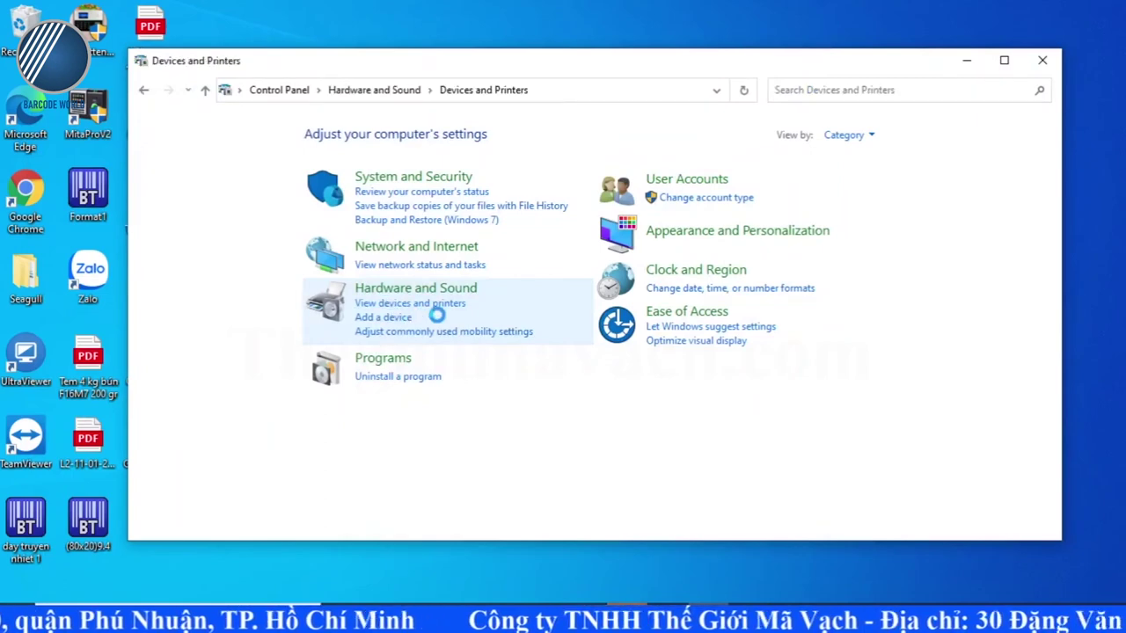
scroll(473, 318, "down", 2)
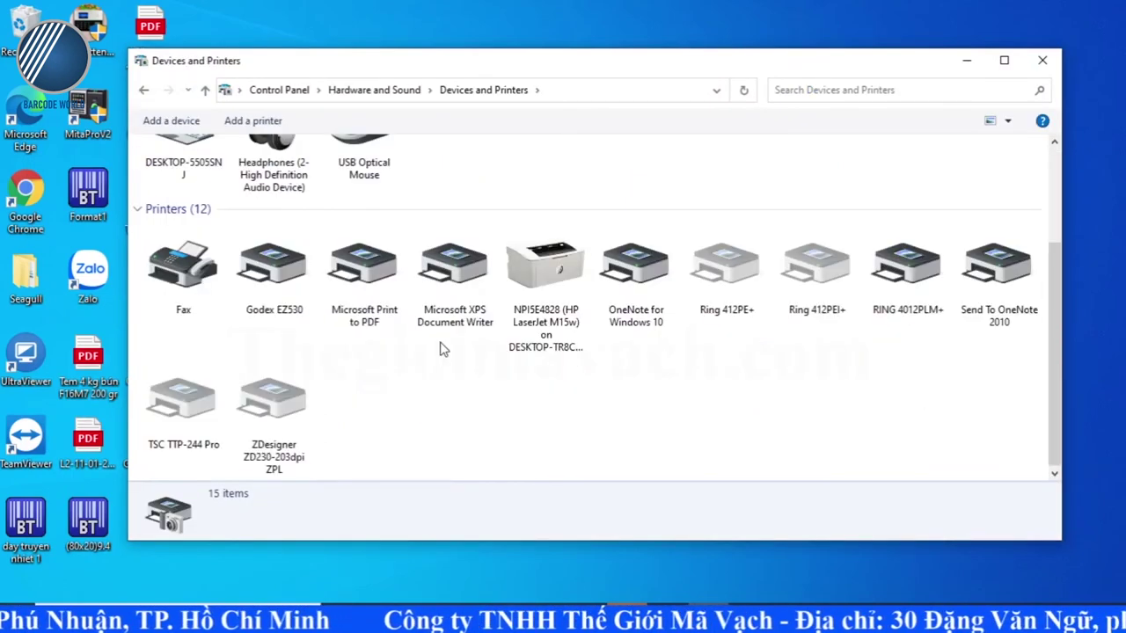
Step: Confirm the Godex EZ530 properties show its checked 192.168.1.130 TCP/IP port
left_click(270, 277)
right_click(268, 274)
left_click(325, 322)
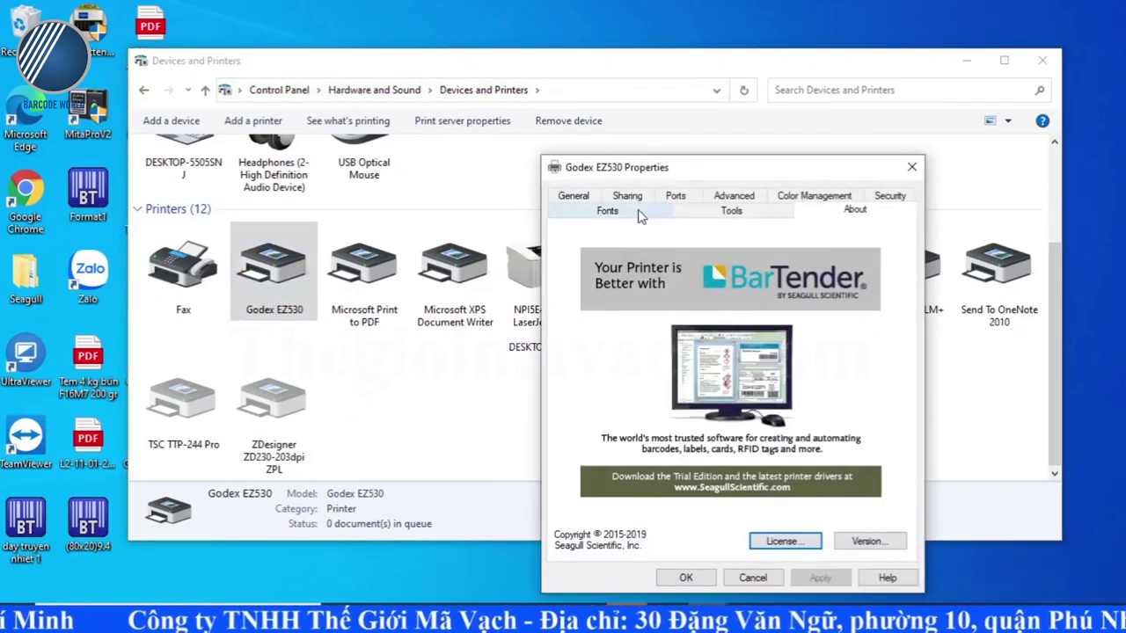
left_click(672, 197)
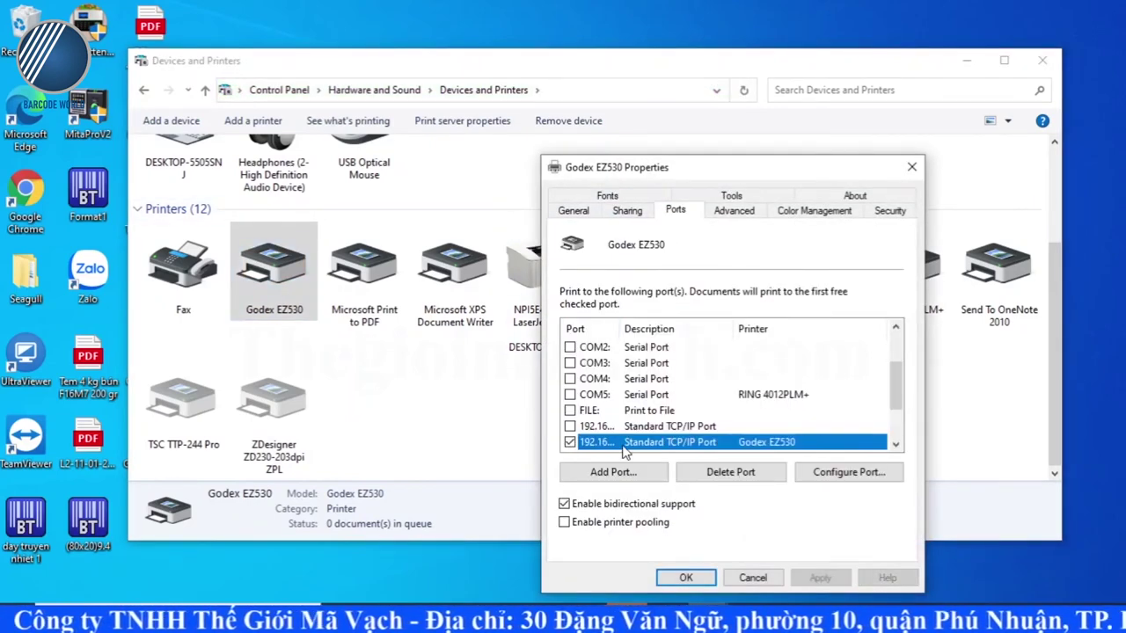
left_click_drag(620, 328, 685, 335)
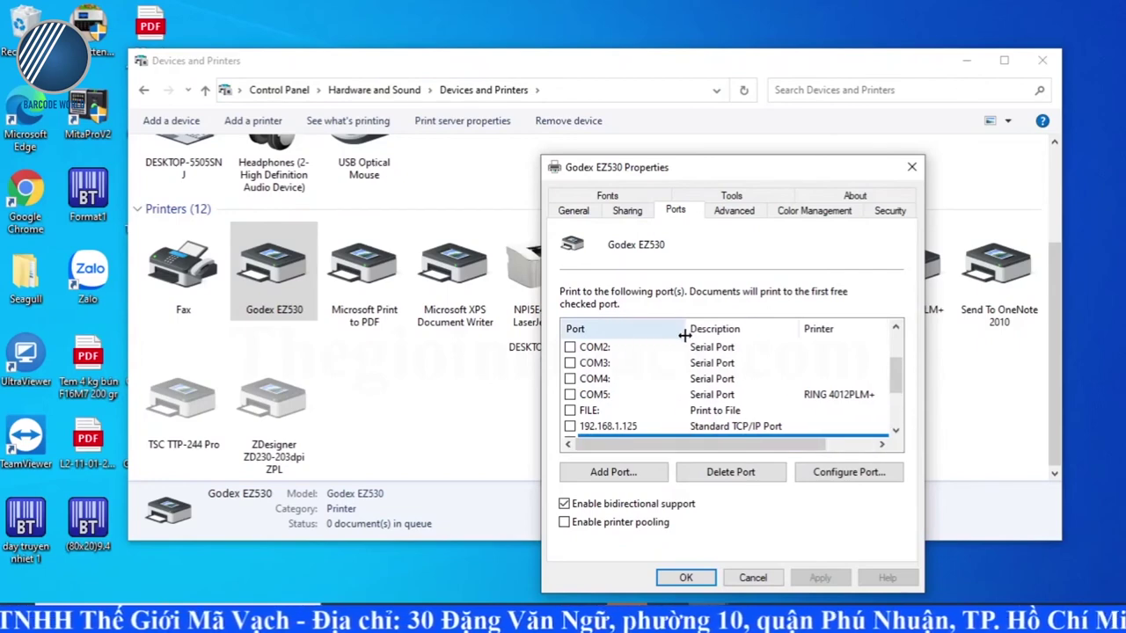
scroll(672, 400, "down", 1)
left_click(703, 581)
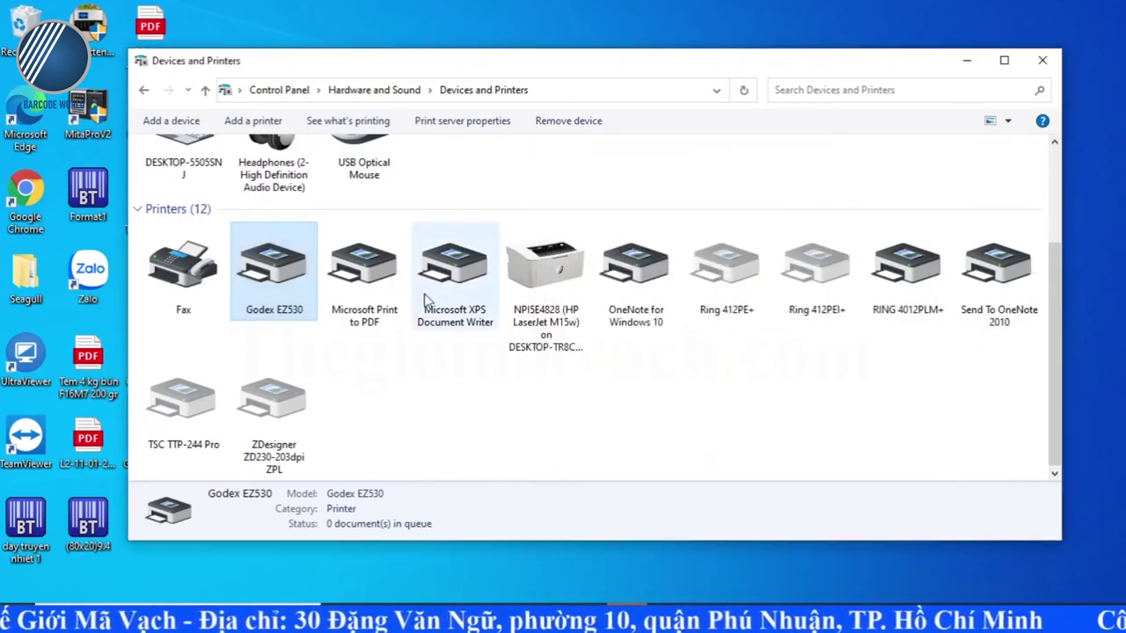
Step: Print a test page from the Godex EZ530's General printer properties, then close them
right_click(283, 275)
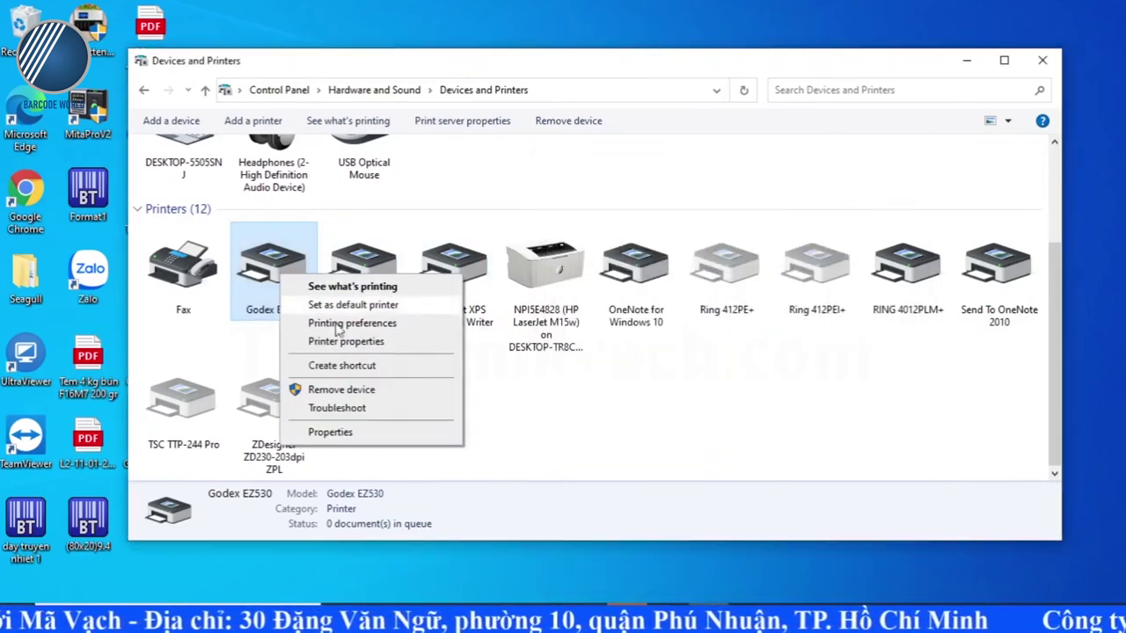
left_click(381, 342)
left_click(417, 201)
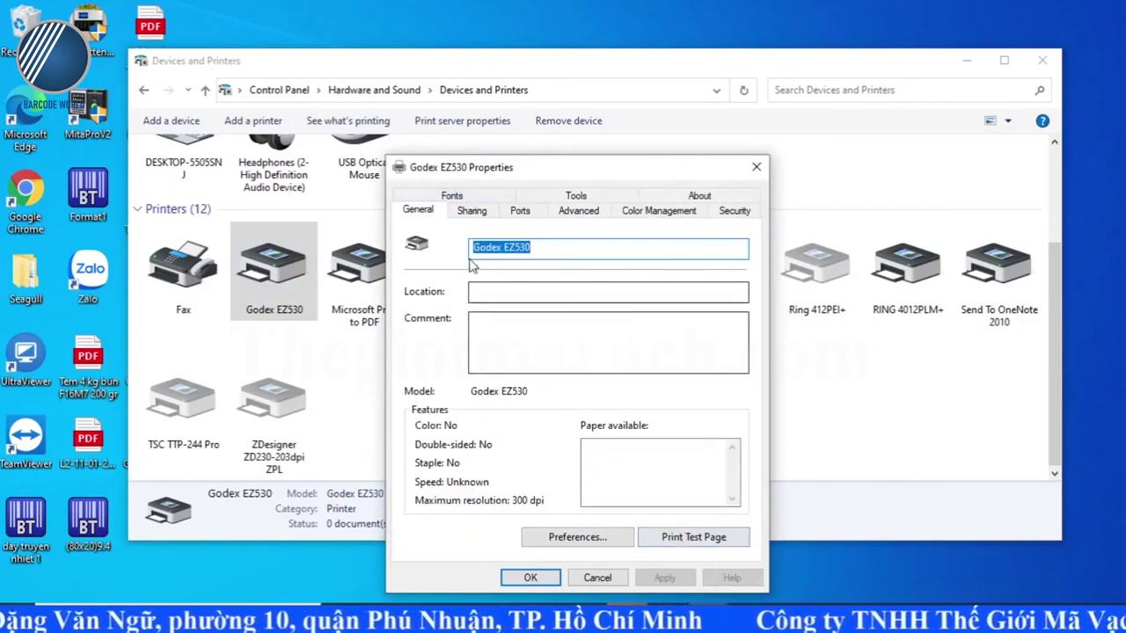
left_click(691, 539)
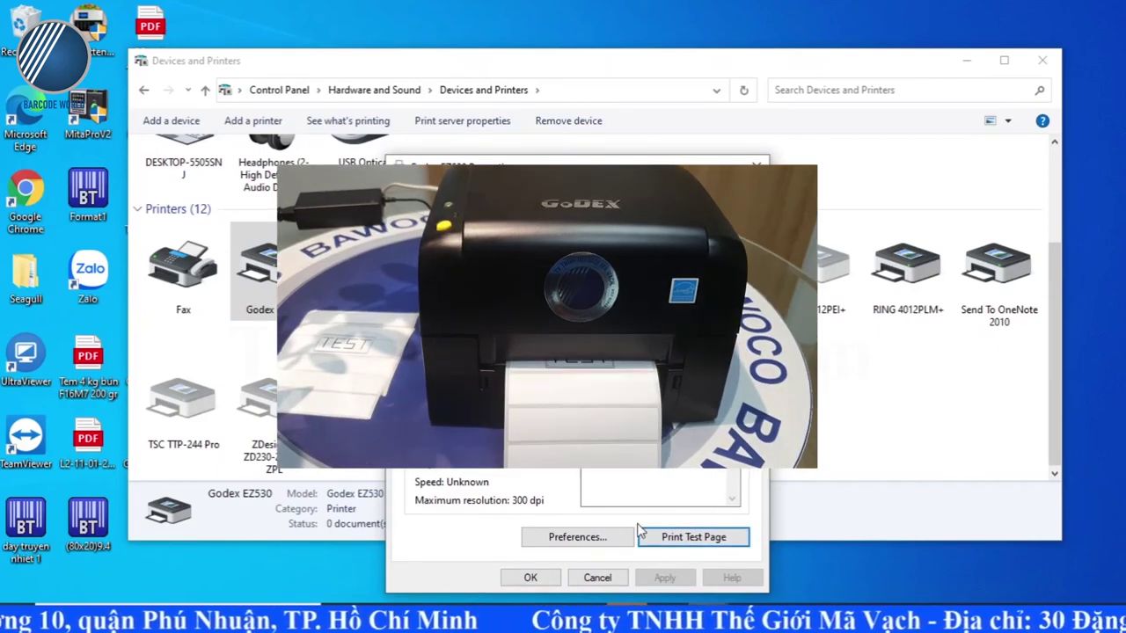
left_click(530, 578)
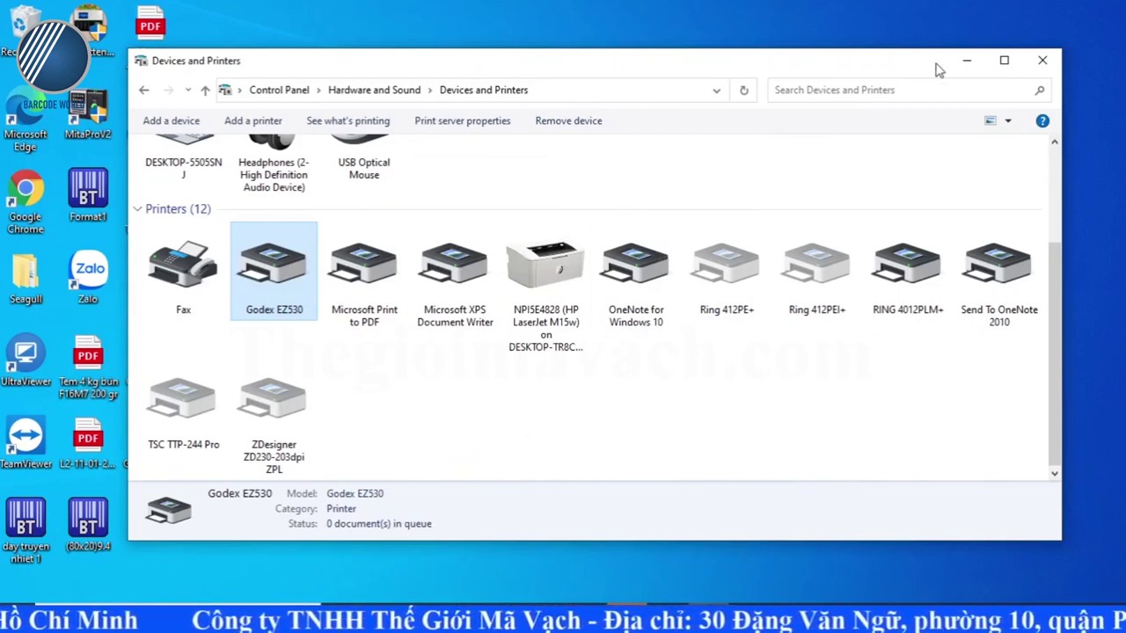
left_click(966, 60)
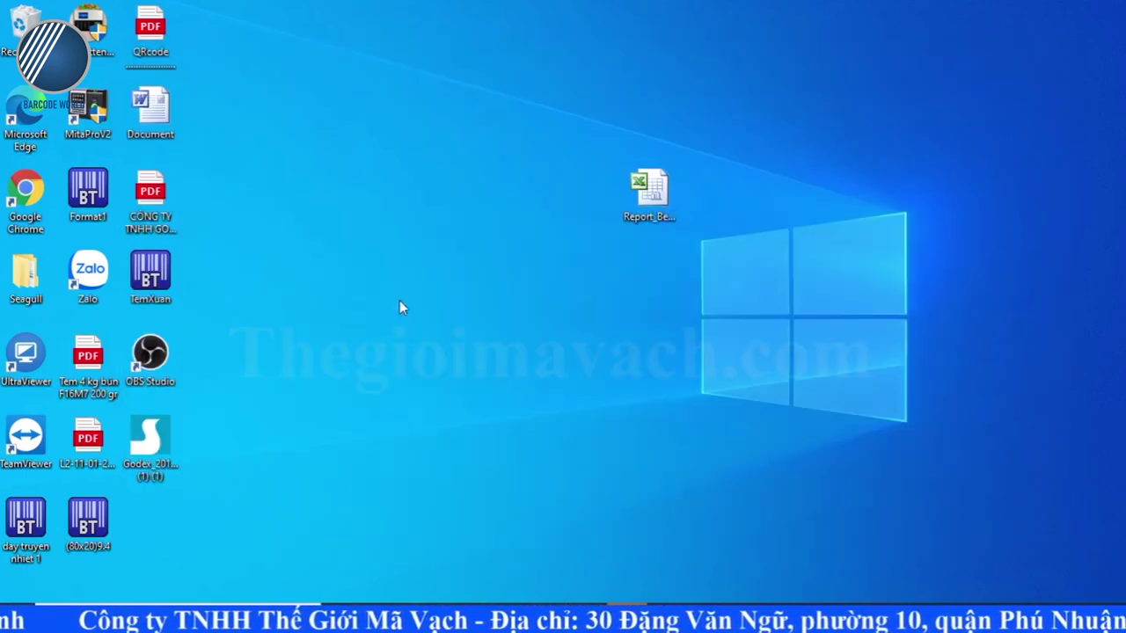
left_click(151, 277)
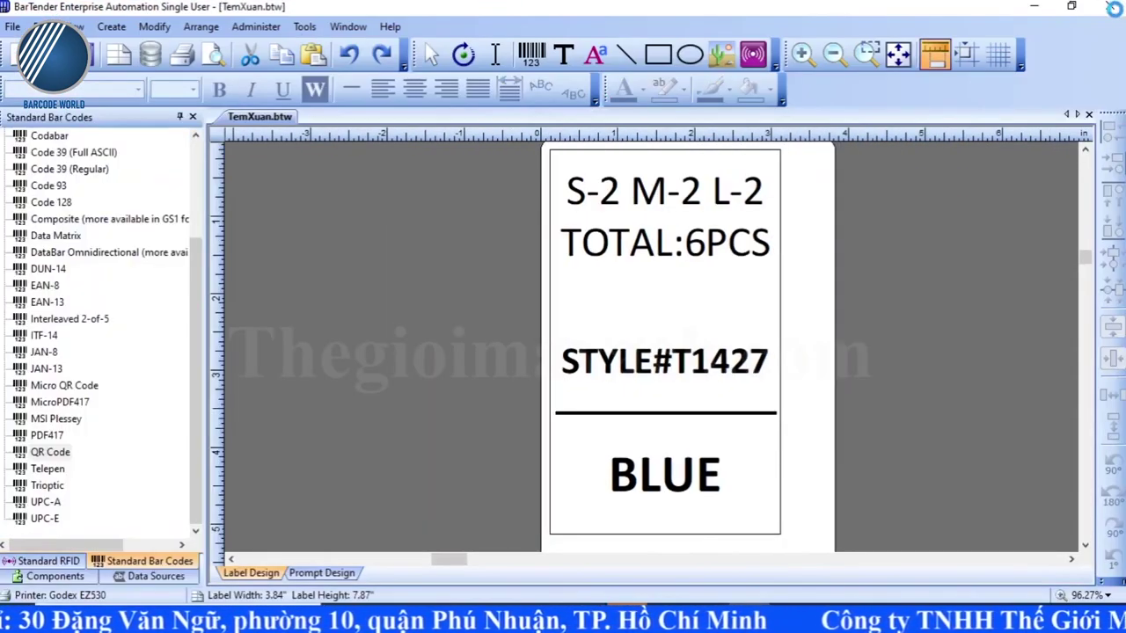
left_click(1110, 9)
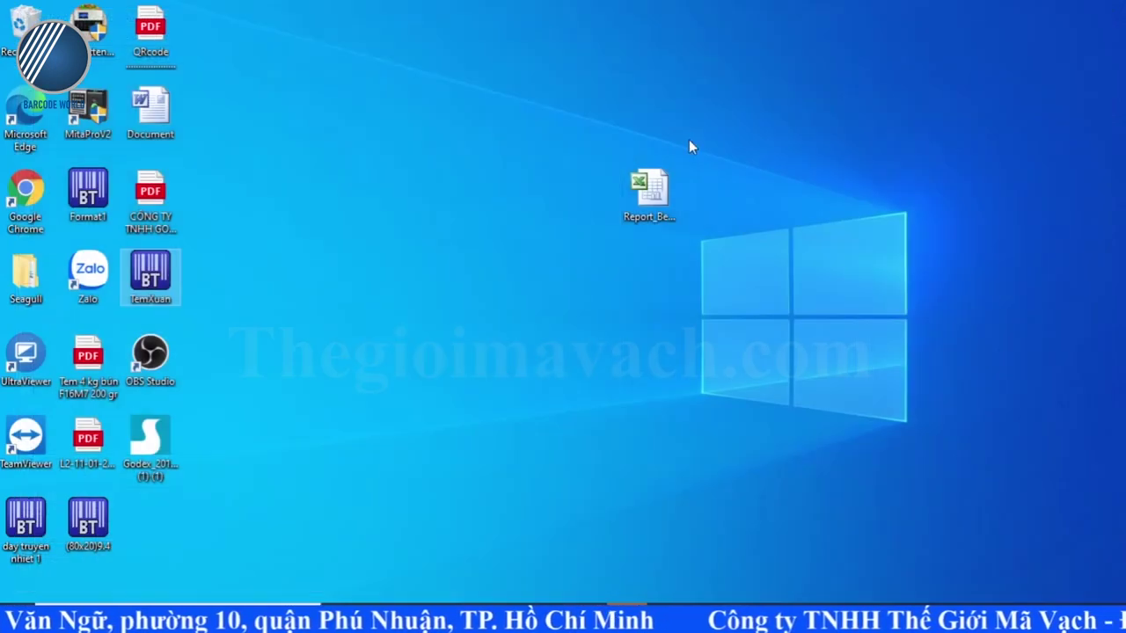
left_click_drag(231, 5, 2, 394)
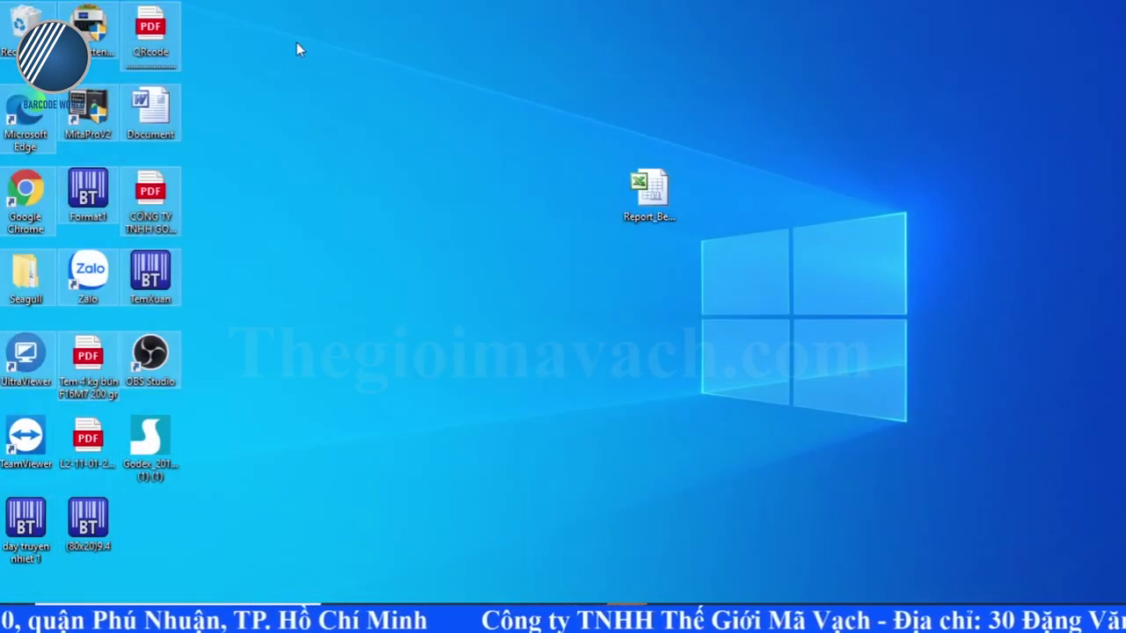
right_click(296, 42)
left_click(319, 93)
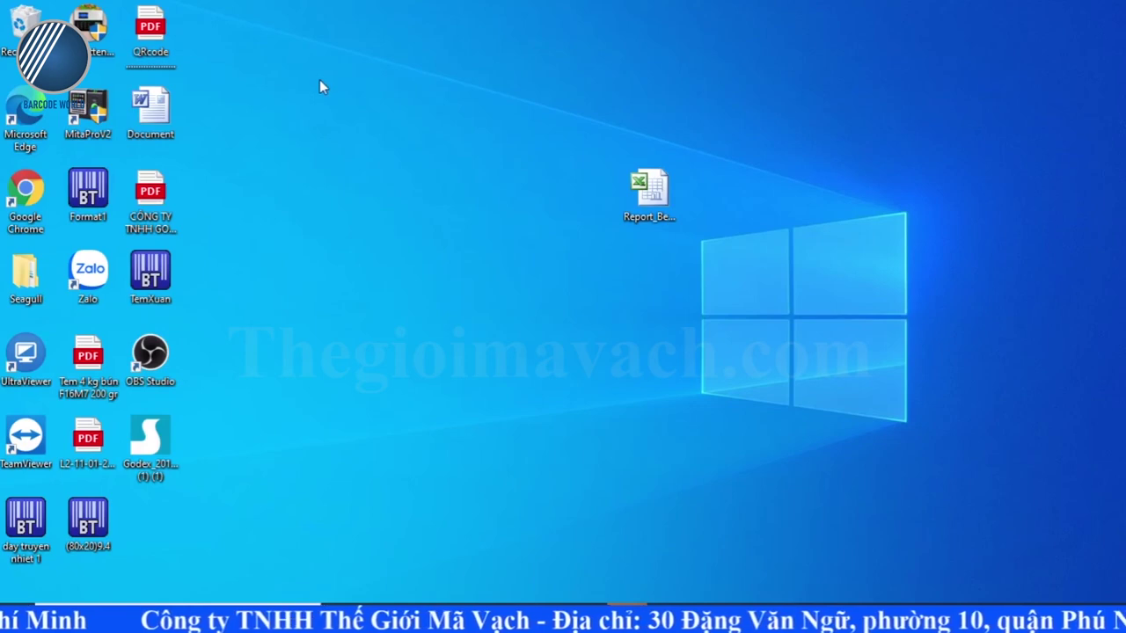
left_click_drag(343, 85, 2, 602)
left_click(321, 305)
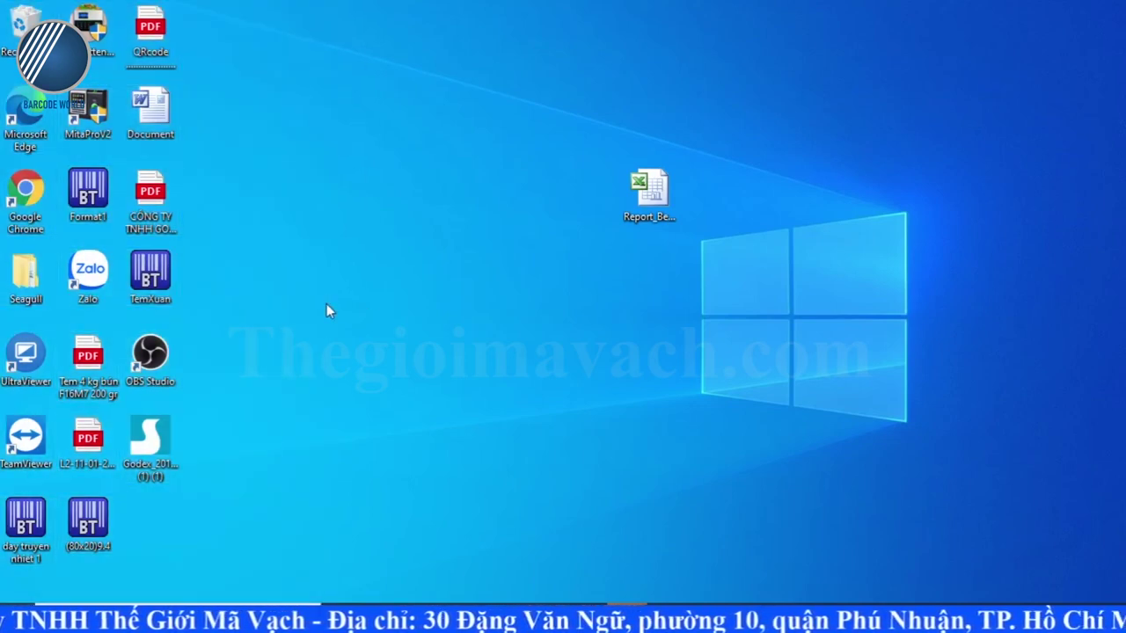
mouse_move(598, 620)
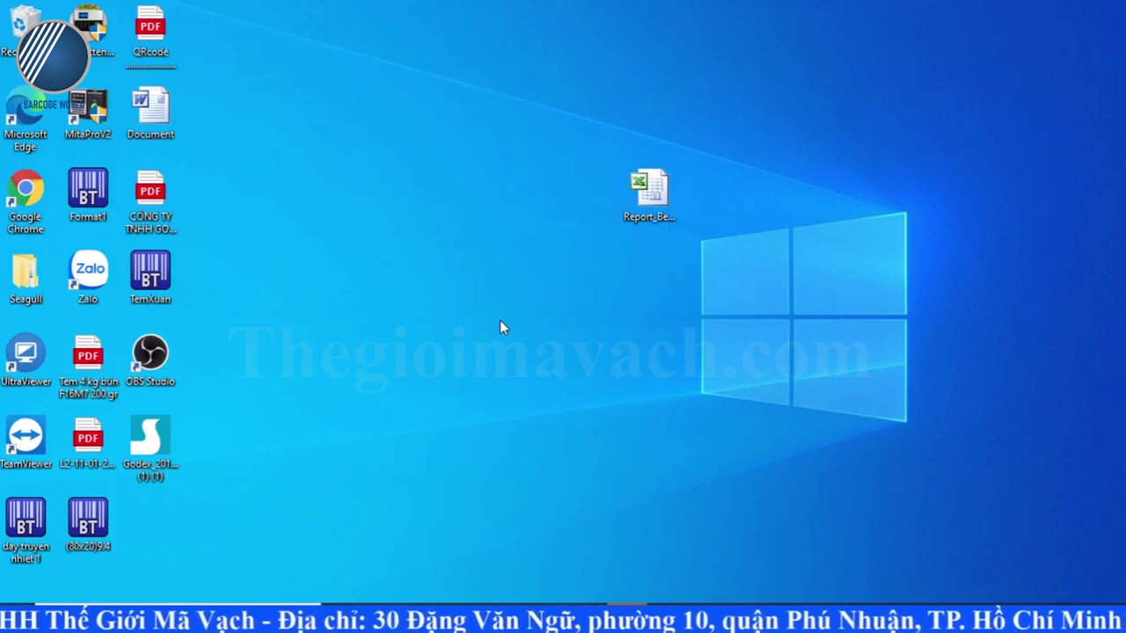
key("alt+Tab")
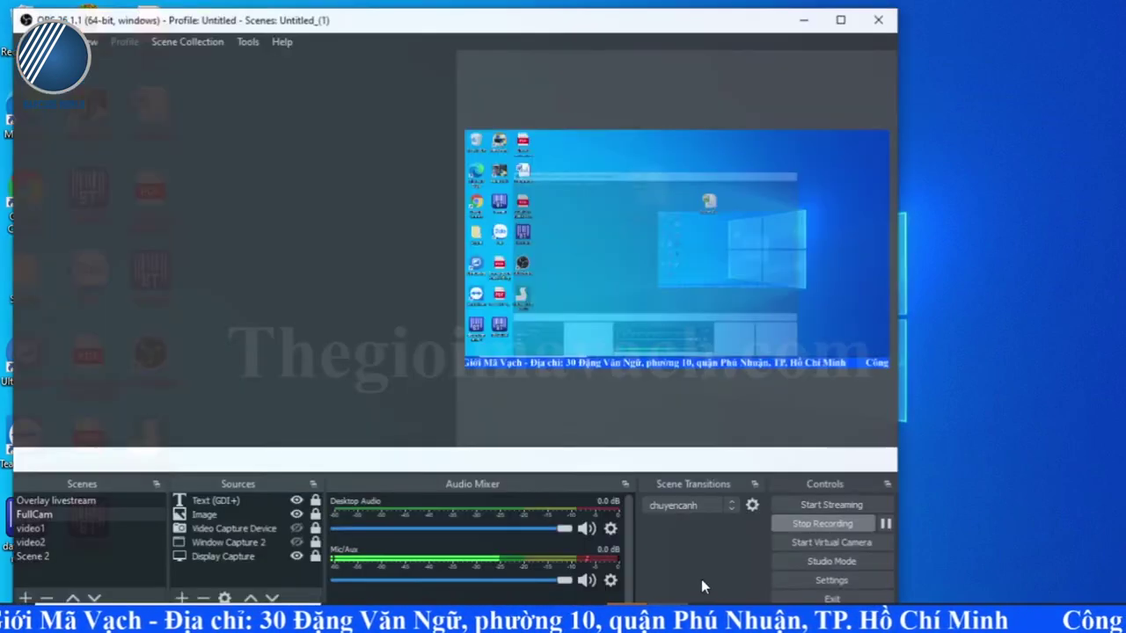